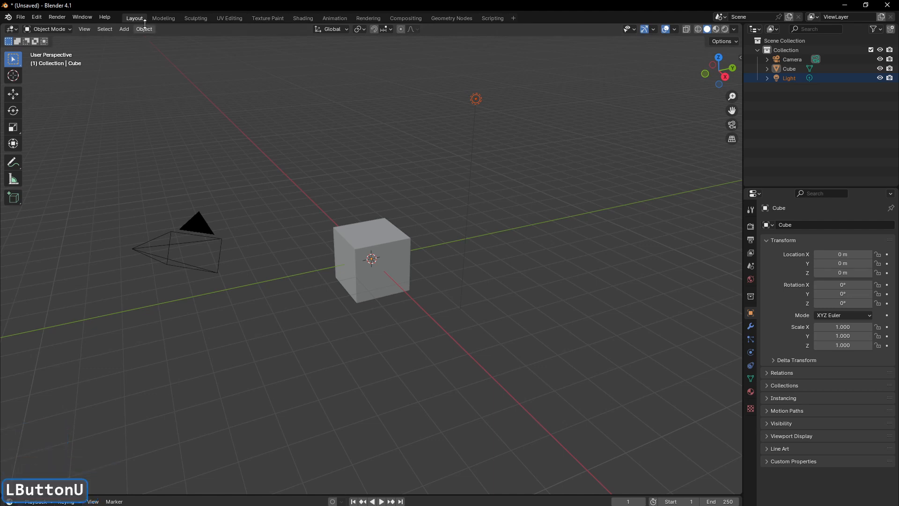
# Step: Delete the light and the camera, leaving only the default cube in the scene
pyautogui.click(144, 29)
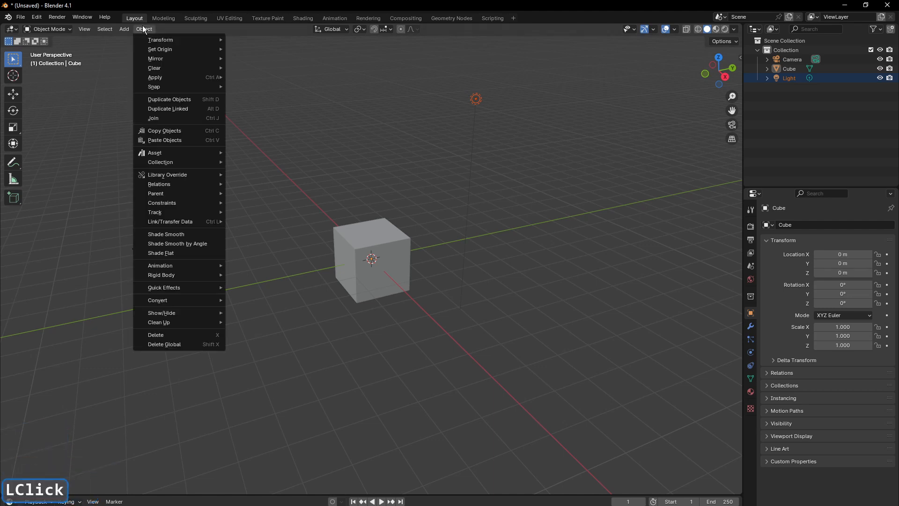
pyautogui.click(159, 333)
pyautogui.click(180, 211)
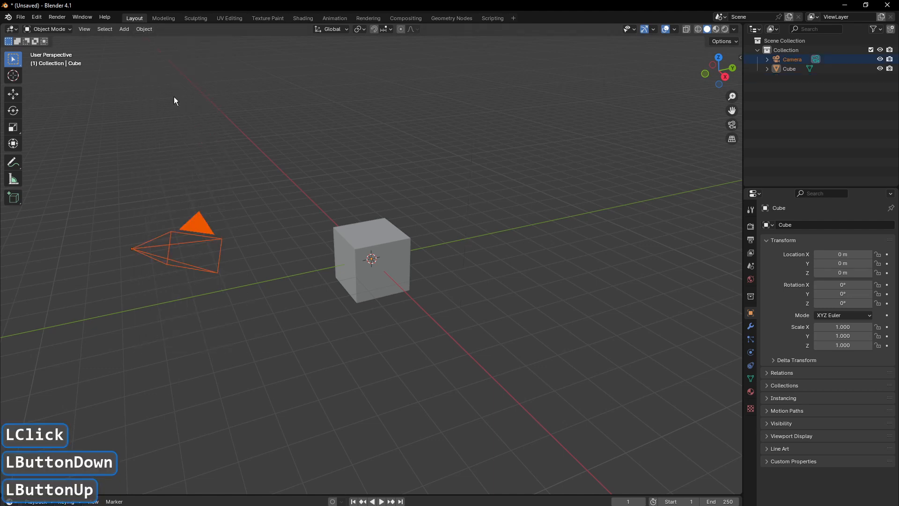
pyautogui.click(145, 29)
pyautogui.click(181, 334)
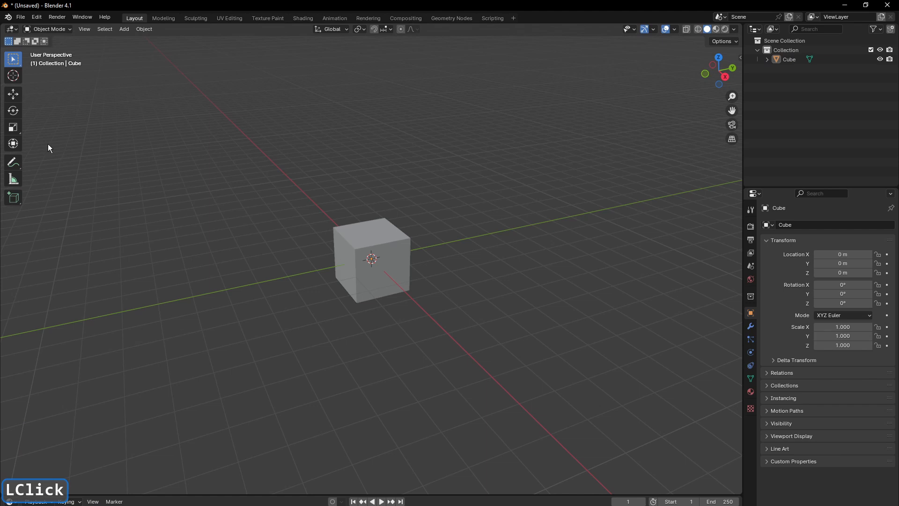
# Step: Show the tool names beside the editing tools in the 3D view
pyautogui.moveTo(23, 131); pyautogui.dragTo(77, 132)
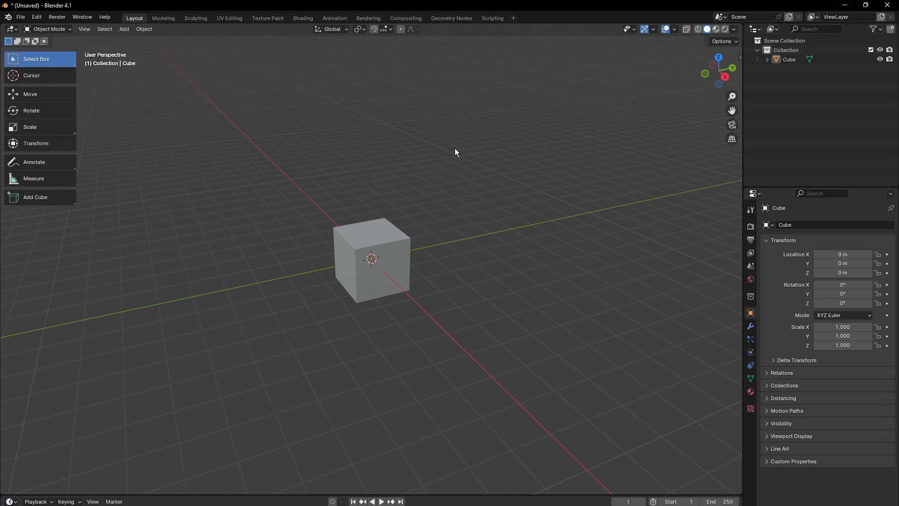
pyautogui.click(458, 275)
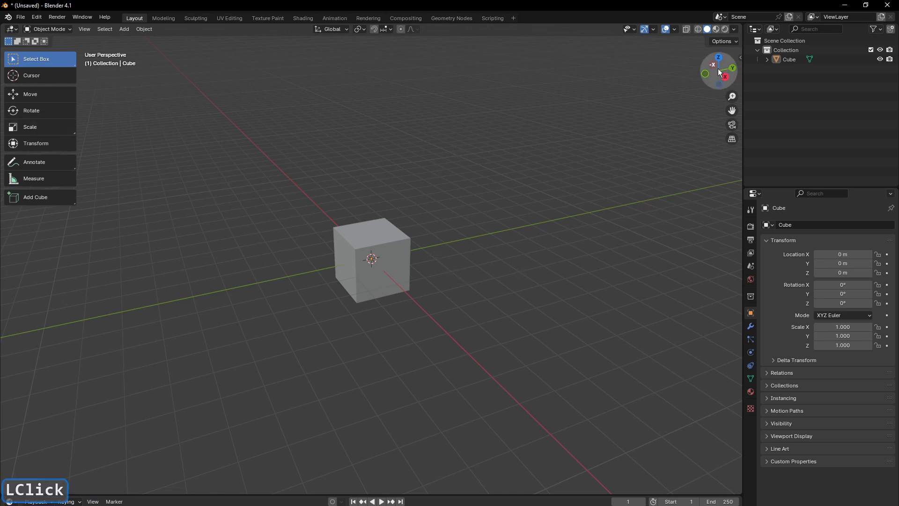
pyautogui.moveTo(717, 71); pyautogui.dragTo(697, 108)
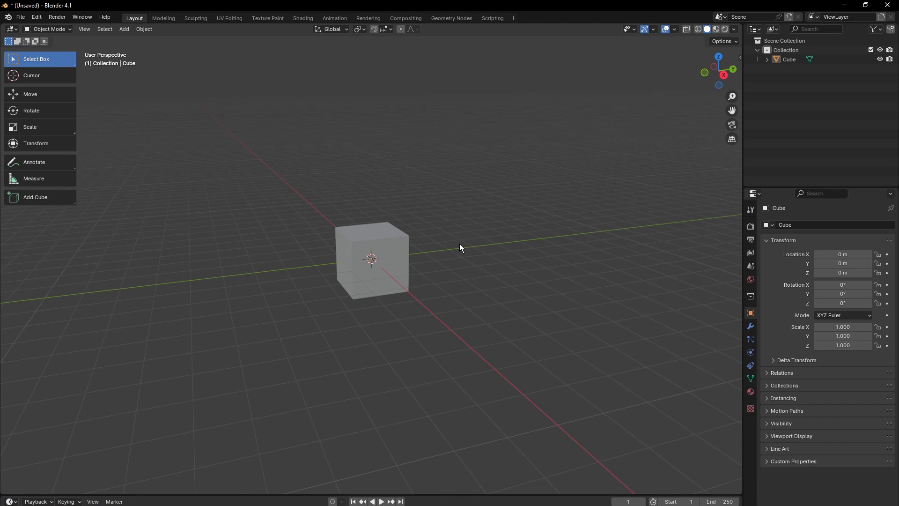
# Step: Scale the default cube into a long flat plank of about 3.758 in X, 0.444 in Y and 0.119 in Z
pyautogui.click(388, 251)
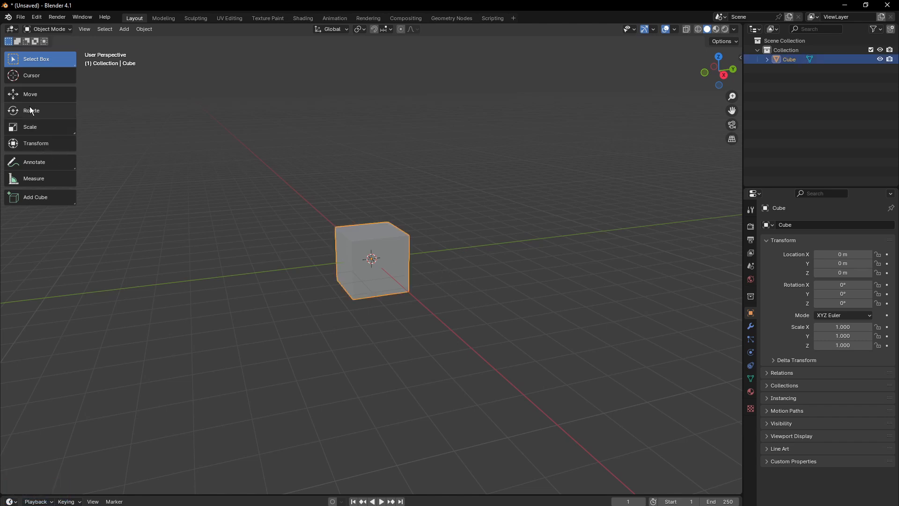
pyautogui.click(30, 124)
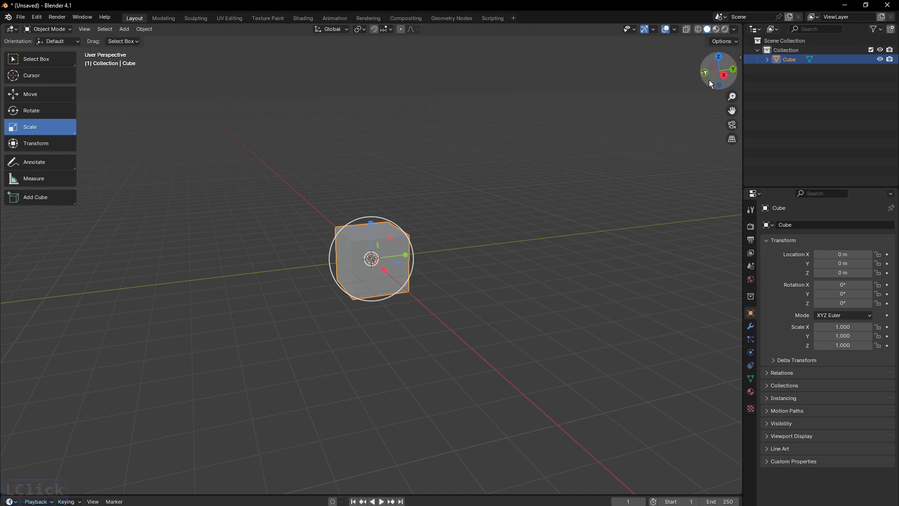
pyautogui.moveTo(708, 80); pyautogui.dragTo(428, 355)
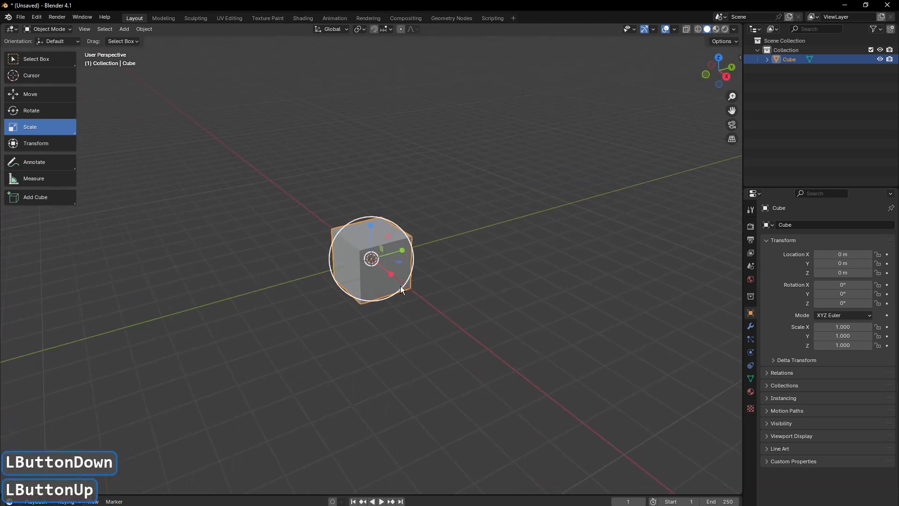
pyautogui.moveTo(389, 273); pyautogui.dragTo(508, 369)
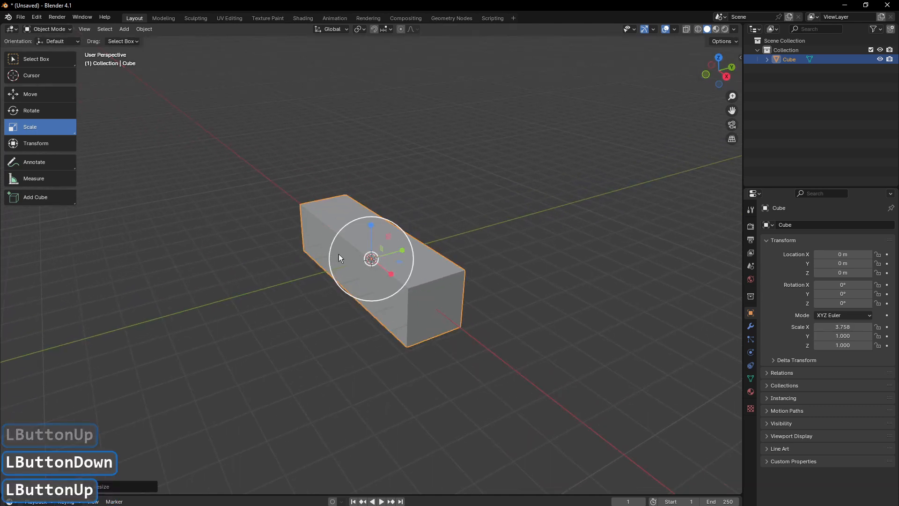
pyautogui.moveTo(371, 226); pyautogui.dragTo(377, 260)
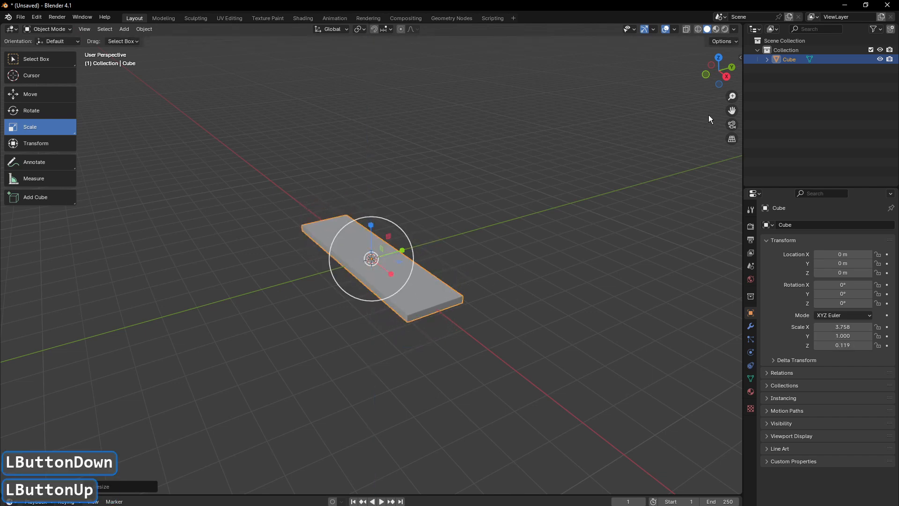
pyautogui.moveTo(710, 85); pyautogui.dragTo(700, 93)
pyautogui.moveTo(395, 251); pyautogui.dragTo(378, 256)
pyautogui.moveTo(718, 71); pyautogui.dragTo(684, 77)
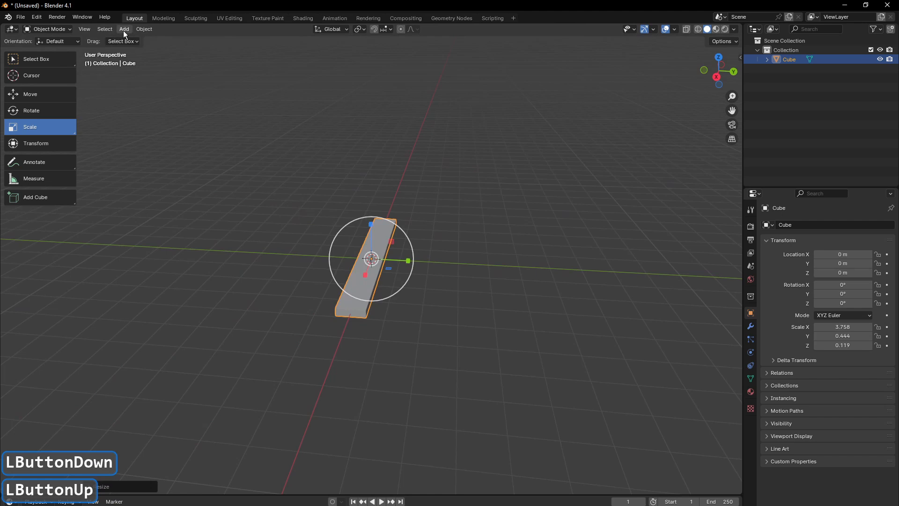
# Step: Add a second cube at the origin and scale it to about 0.325 in Y and 0.384 in Z
pyautogui.click(125, 34)
pyautogui.click(201, 37)
pyautogui.click(214, 49)
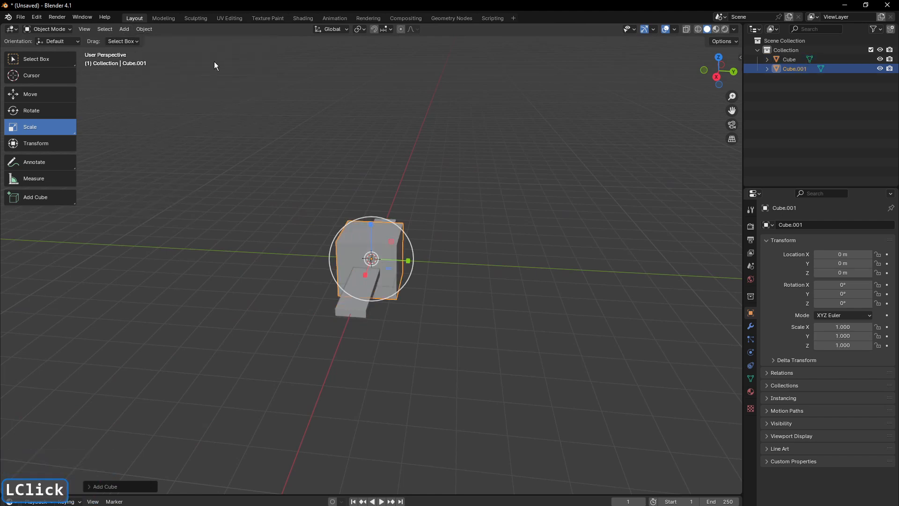
pyautogui.moveTo(407, 260); pyautogui.dragTo(384, 263)
pyautogui.moveTo(715, 77); pyautogui.dragTo(790, 78)
pyautogui.moveTo(731, 96); pyautogui.dragTo(731, 115)
pyautogui.moveTo(376, 227); pyautogui.dragTo(373, 247)
# Step: Raise the second cube along Z to about 0.367 m so it sits on the plank
pyautogui.click(710, 76)
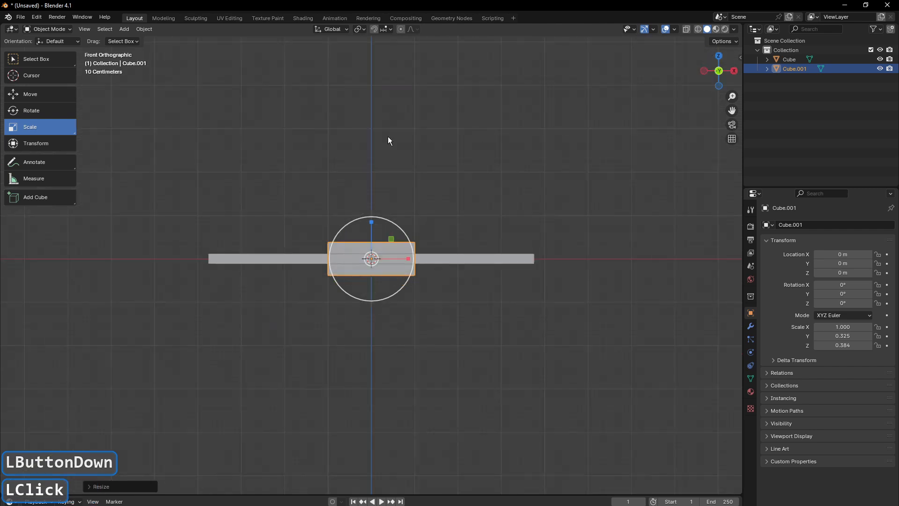
pyautogui.click(30, 94)
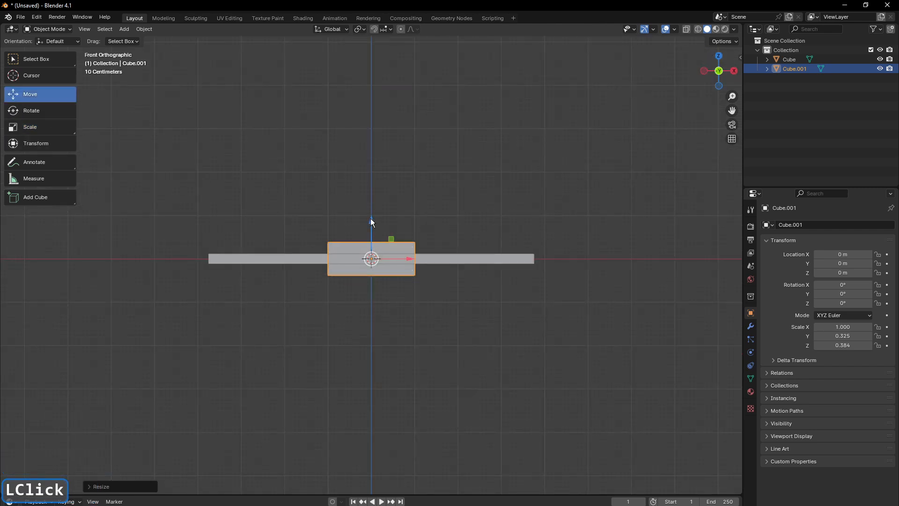
pyautogui.moveTo(372, 222); pyautogui.dragTo(372, 206)
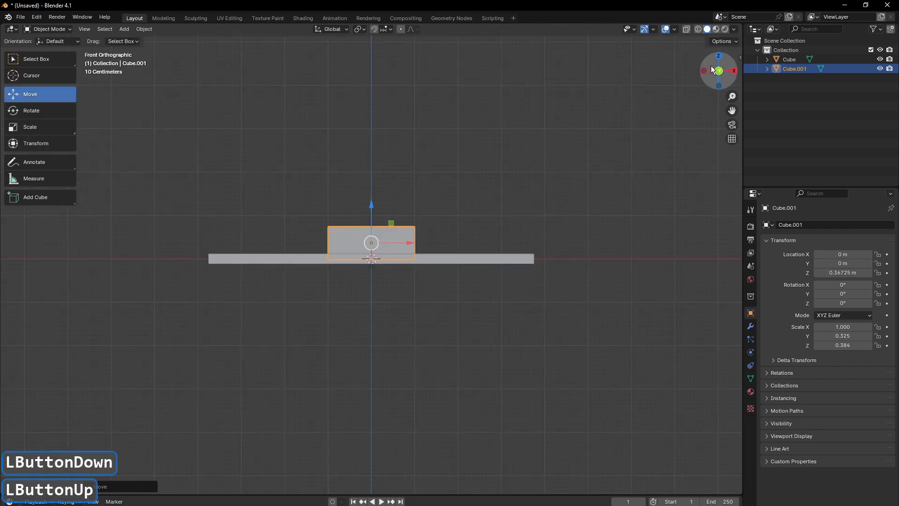
pyautogui.moveTo(712, 70)
pyautogui.mouseDown()
pyautogui.moveTo(644, 86)
pyautogui.moveTo(707, 86)
pyautogui.mouseUp()
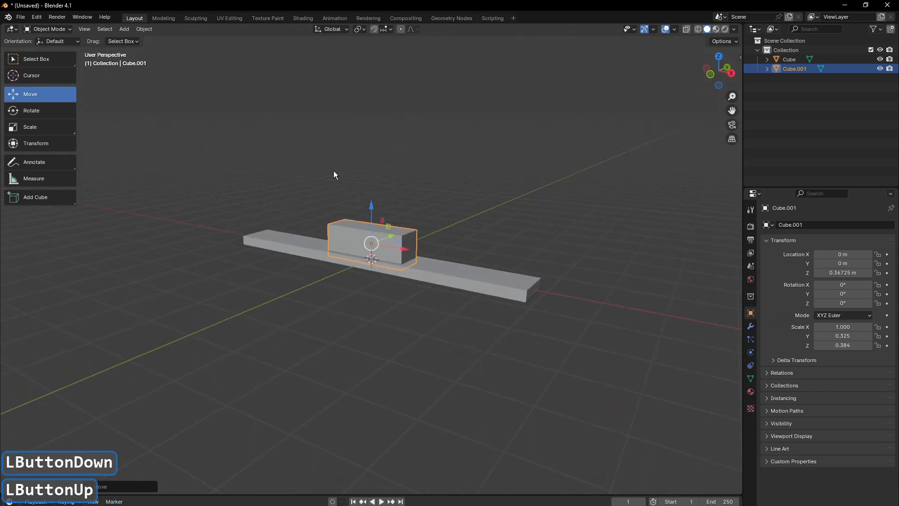
# Step: Scale the block on the plank down to about 0.792 in X and 0.191 in Z
pyautogui.click(48, 126)
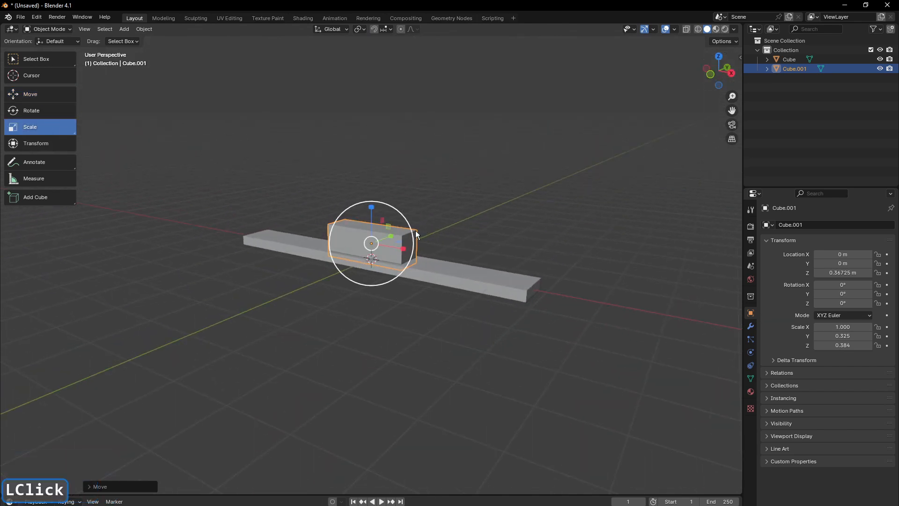
pyautogui.moveTo(401, 248); pyautogui.dragTo(396, 246)
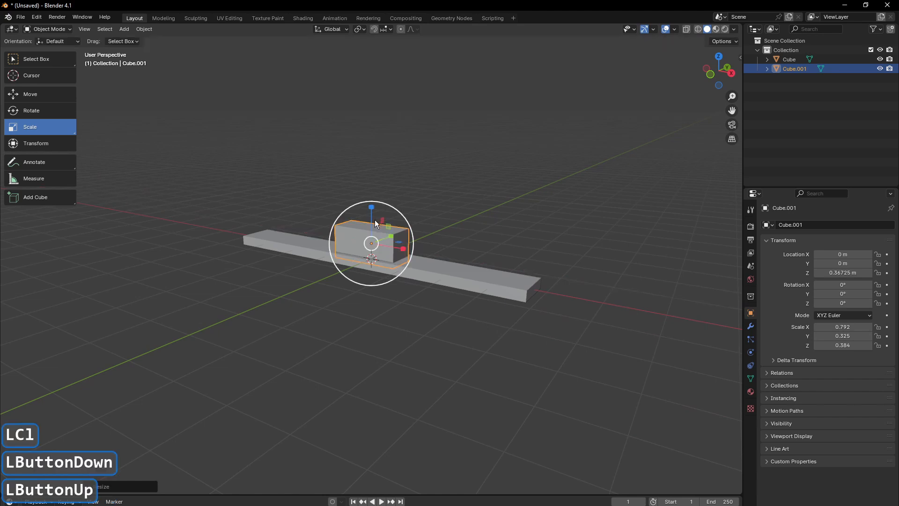
pyautogui.moveTo(372, 212); pyautogui.dragTo(373, 230)
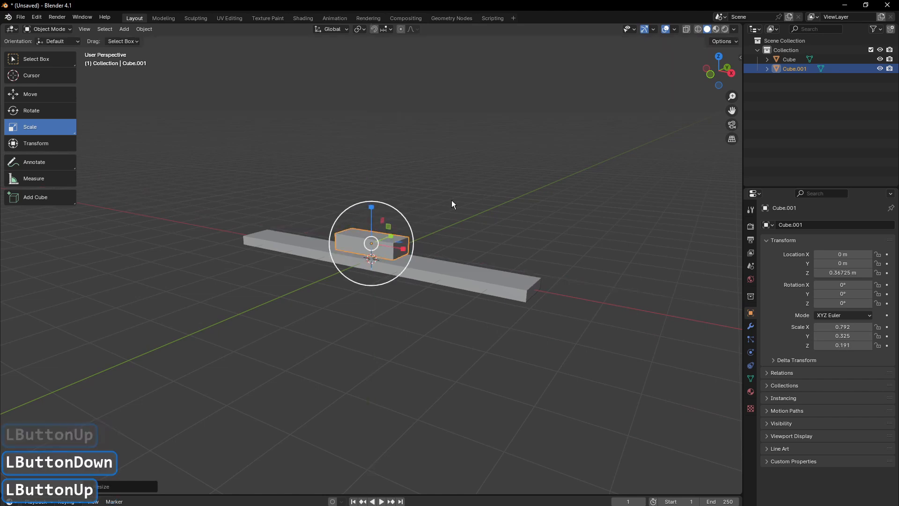
pyautogui.moveTo(696, 87); pyautogui.dragTo(98, 80)
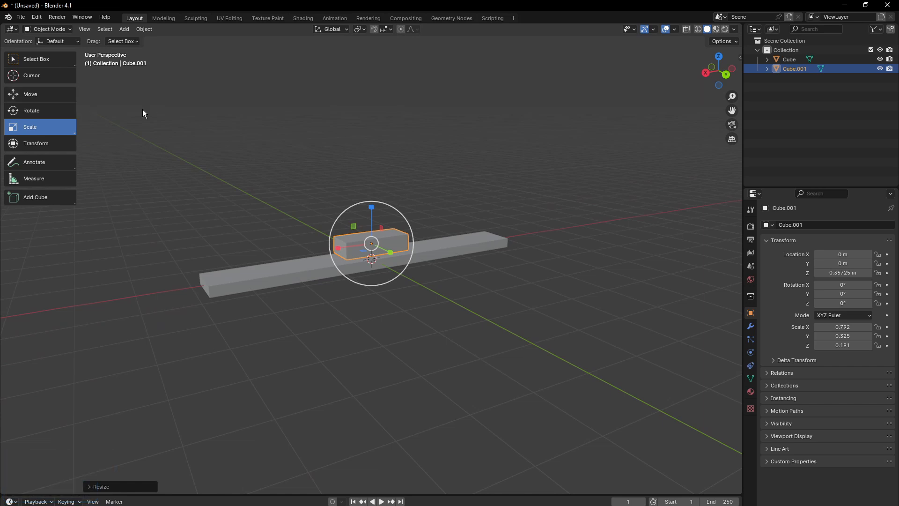
# Step: Lower the small block along Z to about 0.133 m so it rests on the plank
pyautogui.click(48, 97)
pyautogui.moveTo(372, 209); pyautogui.dragTo(363, 215)
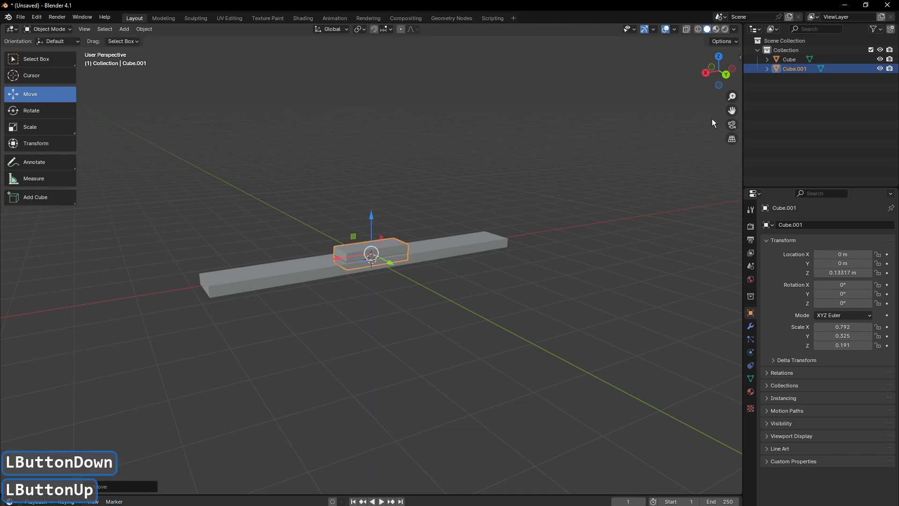
pyautogui.moveTo(716, 69); pyautogui.dragTo(744, 73)
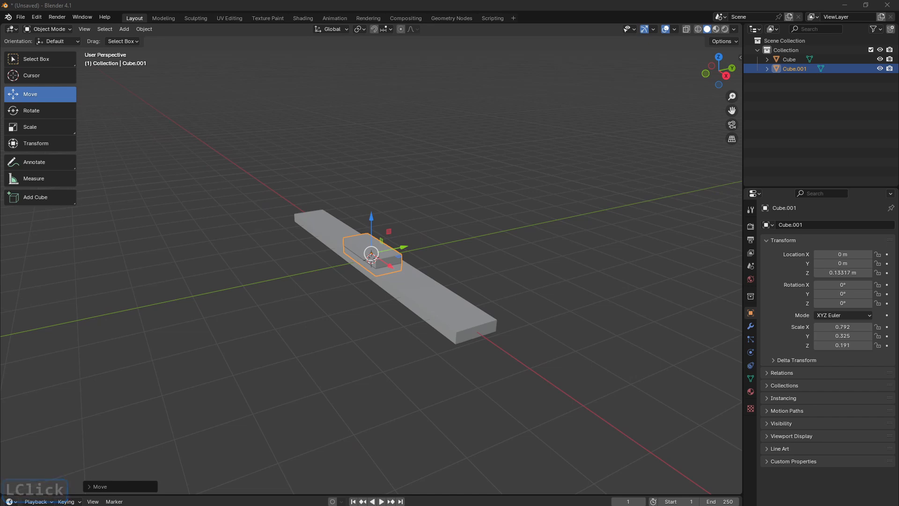
pyautogui.click(446, 4)
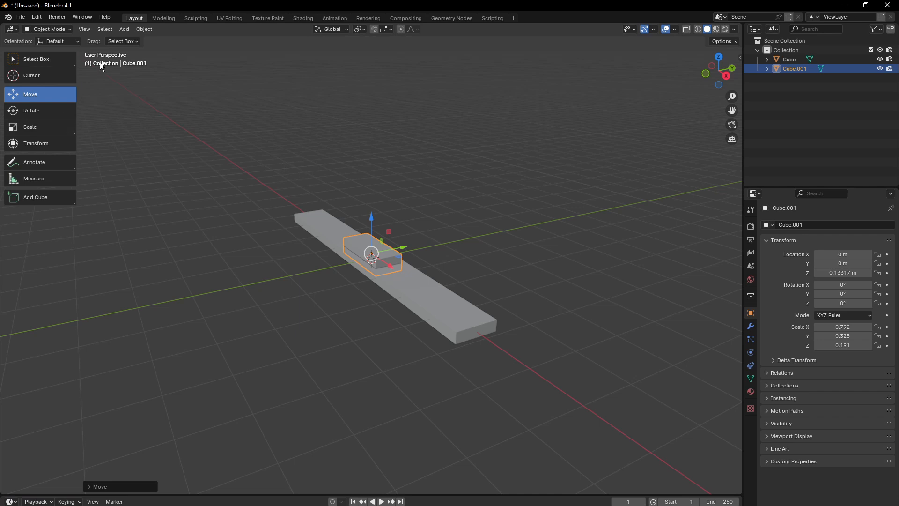
# Step: Add a third cube at the origin and raise it along Z to about 0.753 m
pyautogui.click(120, 35)
pyautogui.click(128, 41)
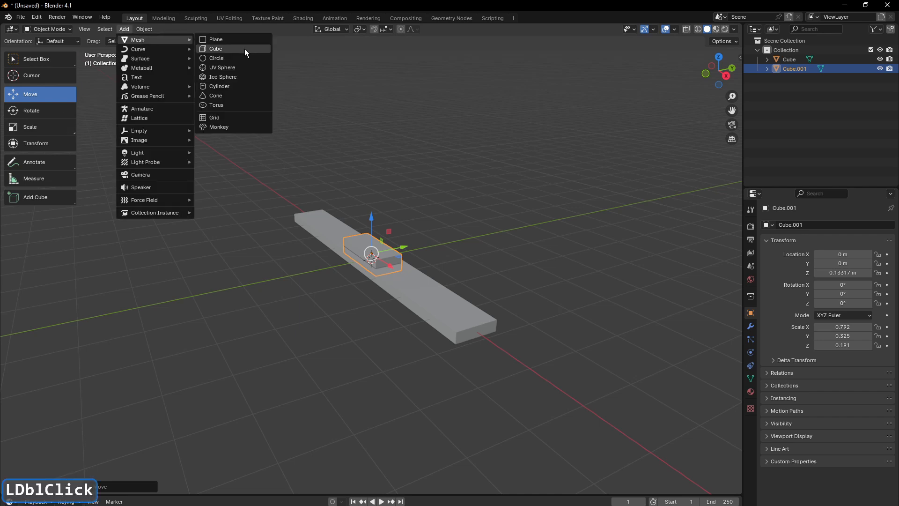
pyautogui.click(245, 49)
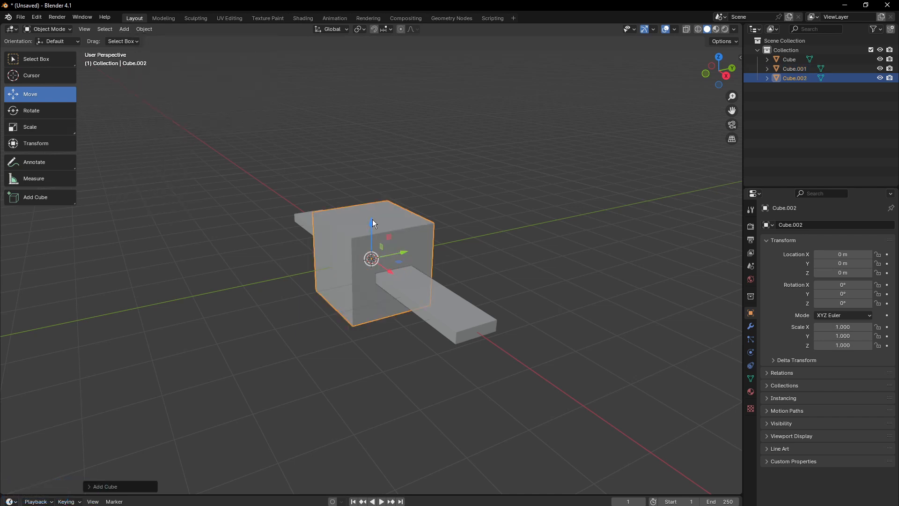
pyautogui.moveTo(370, 220); pyautogui.dragTo(365, 187)
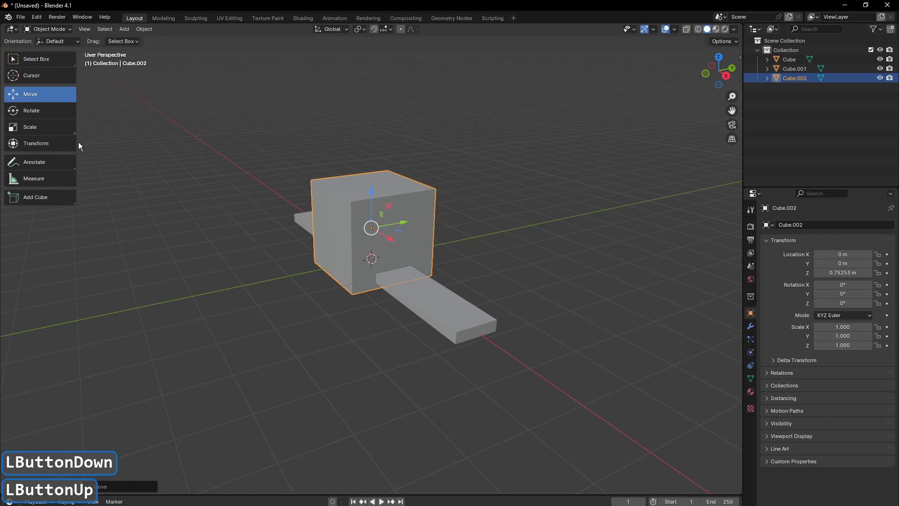
# Step: Scale the third cube into a slim post of about 0.277 in X and Y and 1.980 in Z
pyautogui.click(55, 123)
pyautogui.moveTo(719, 70); pyautogui.dragTo(730, 120)
pyautogui.moveTo(371, 203); pyautogui.dragTo(372, 141)
pyautogui.moveTo(406, 205); pyautogui.dragTo(382, 229)
pyautogui.moveTo(719, 70); pyautogui.dragTo(665, 100)
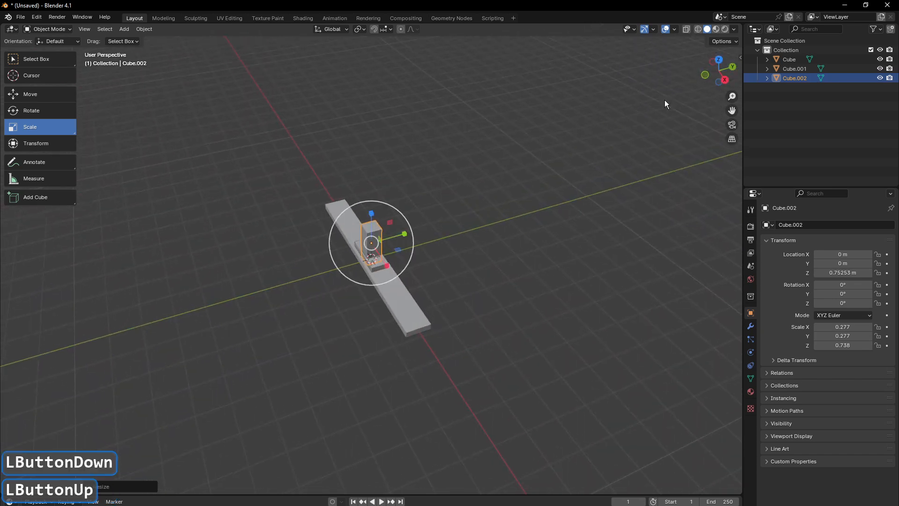
pyautogui.moveTo(371, 212); pyautogui.dragTo(371, 152)
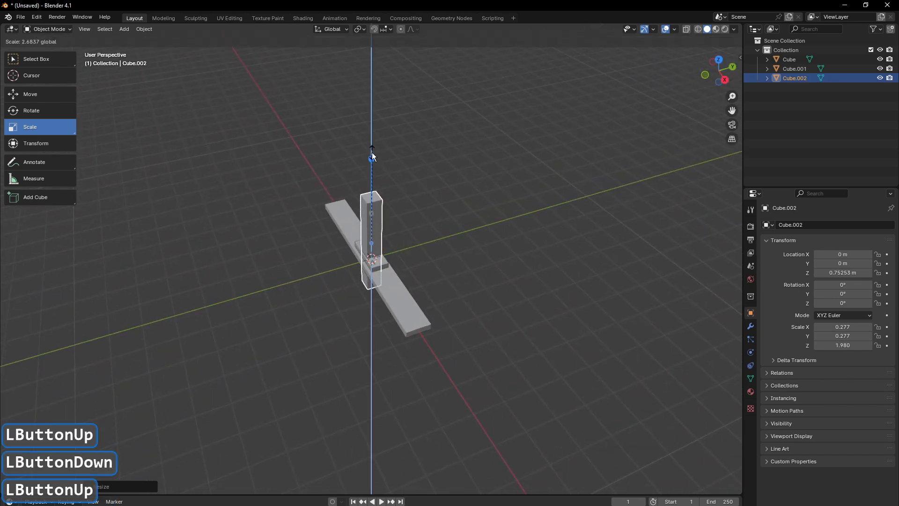
# Step: Raise the post along Z to about 2.081 m so it stands on the small block
pyautogui.moveTo(710, 81); pyautogui.dragTo(697, 44)
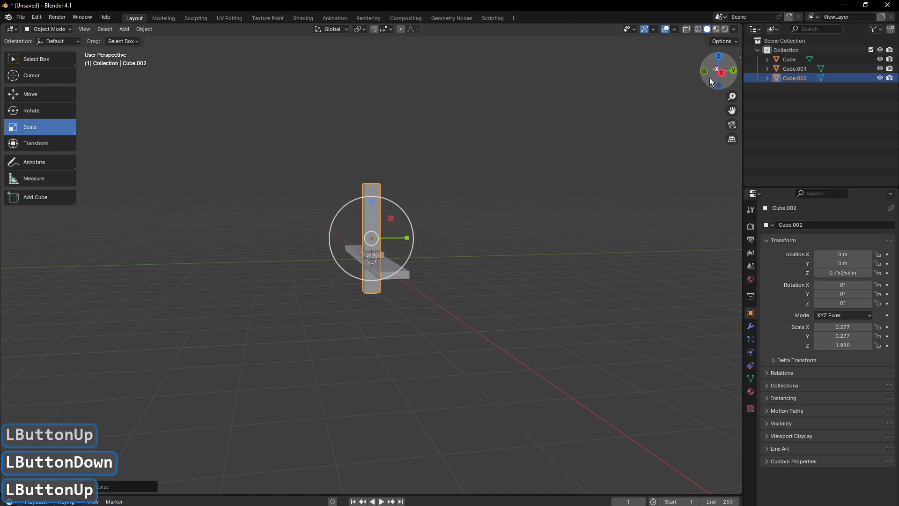
pyautogui.moveTo(731, 96); pyautogui.dragTo(708, 174)
pyautogui.click(721, 72)
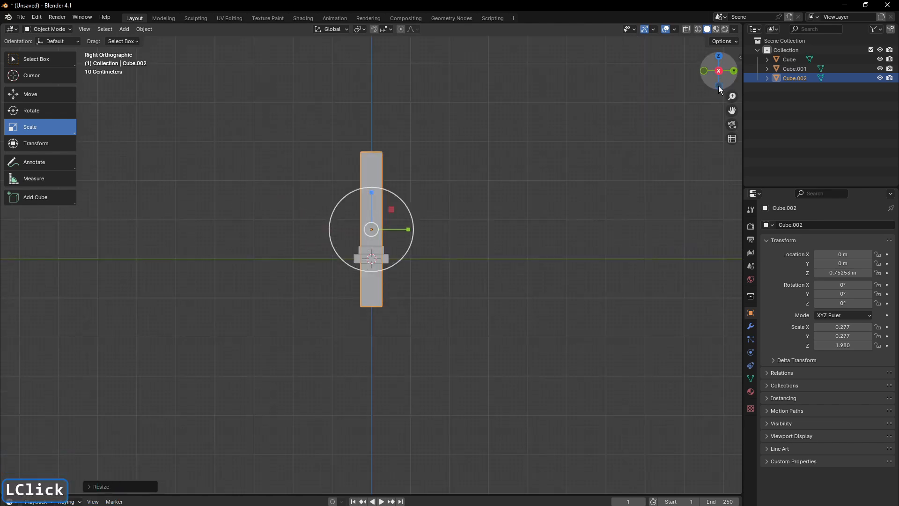
pyautogui.click(21, 97)
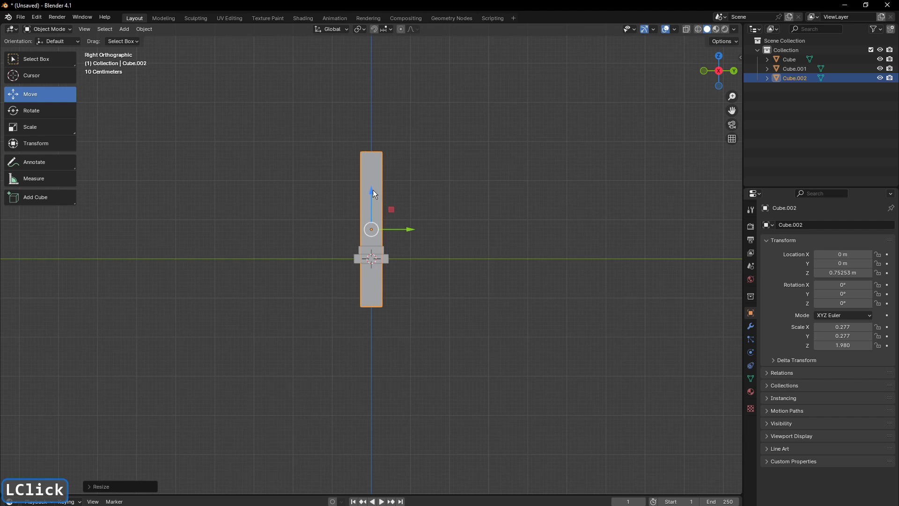
pyautogui.moveTo(373, 189); pyautogui.dragTo(377, 131)
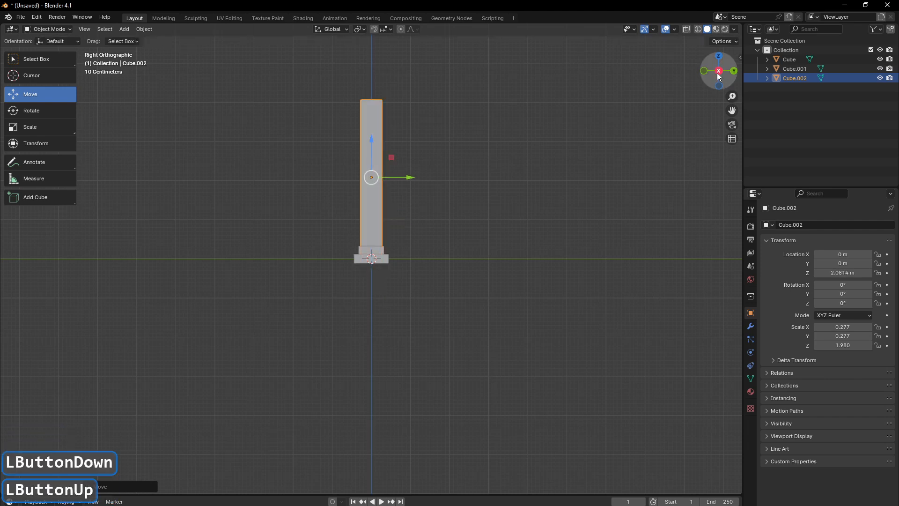
pyautogui.moveTo(719, 77); pyautogui.dragTo(710, 89)
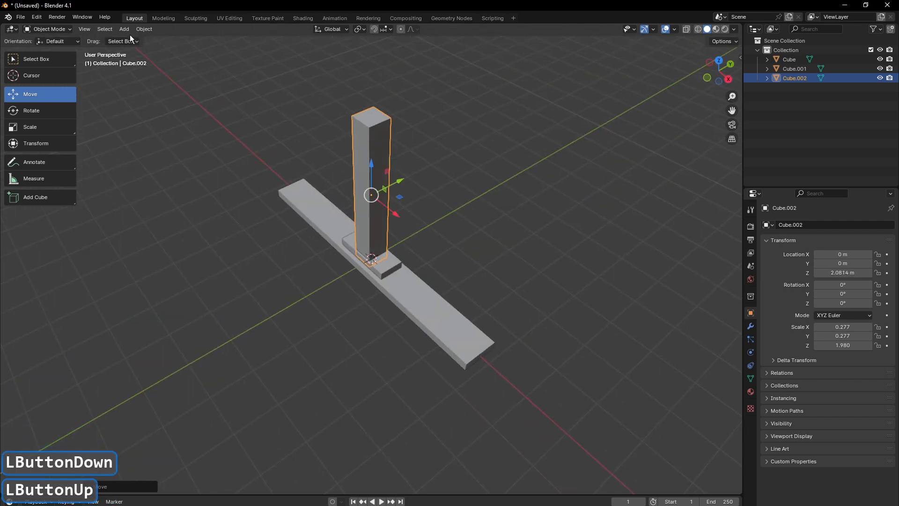
# Step: Duplicate the upright post, leaving the copy in place
pyautogui.click(144, 29)
pyautogui.click(169, 100)
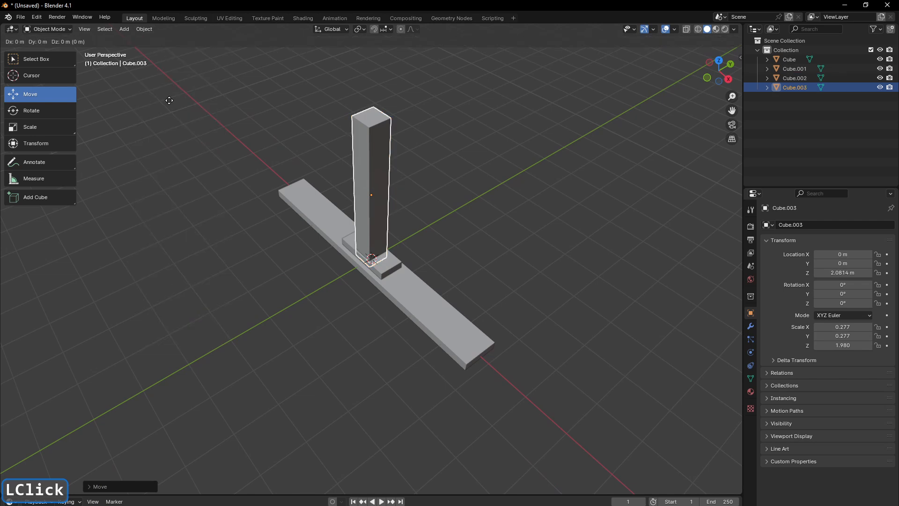
pyautogui.click(170, 100)
# Step: Raise the post's copy along Z to about 2.732 m and shrink it uniformly to about 0.239 in X and Y and 1.709 in Z
pyautogui.moveTo(372, 165); pyautogui.dragTo(402, 158)
pyautogui.click(71, 126)
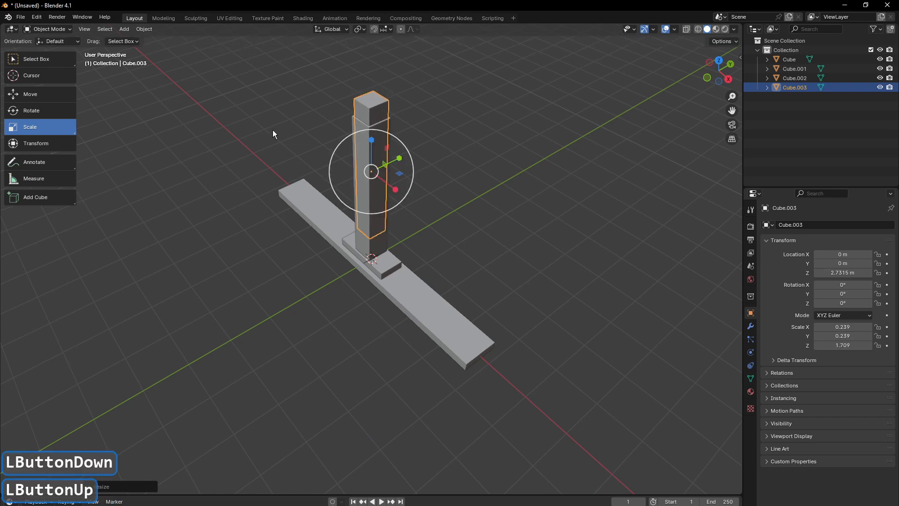
pyautogui.click(28, 101)
pyautogui.moveTo(721, 95); pyautogui.dragTo(731, 115)
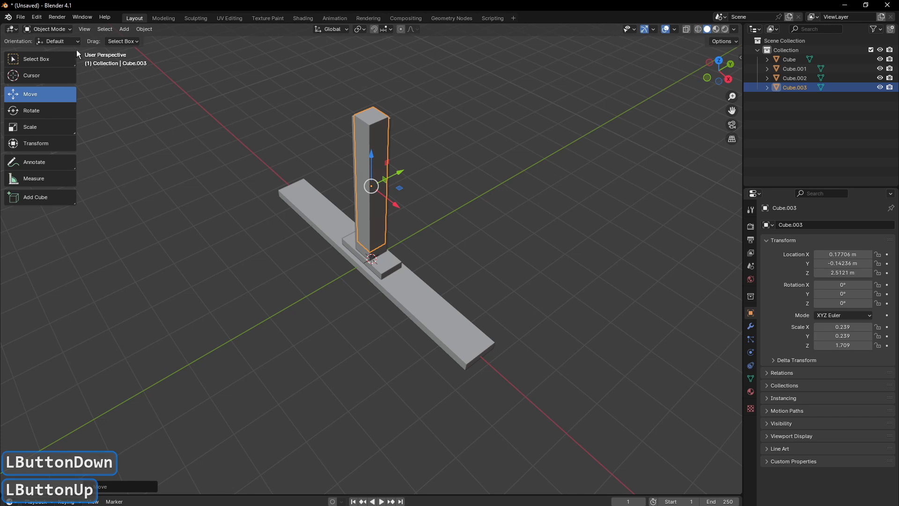
pyautogui.click(37, 17)
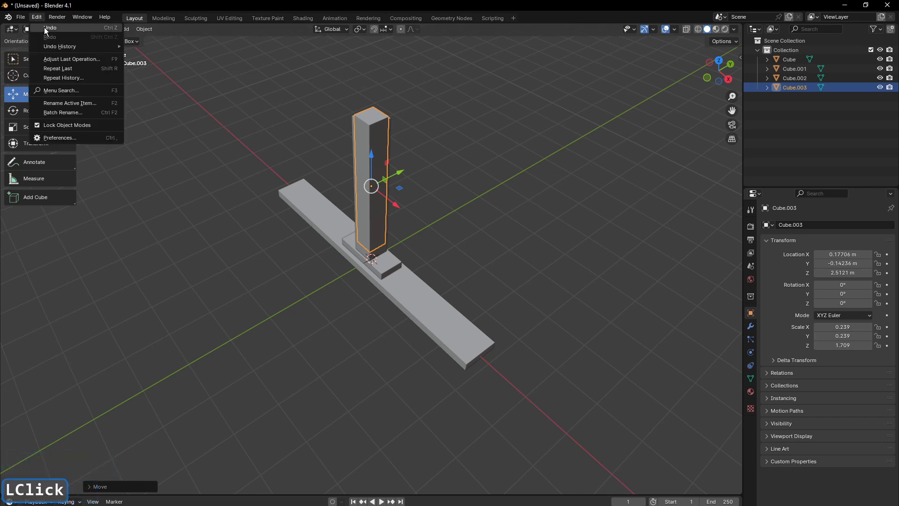
pyautogui.click(46, 28)
# Step: Raise the narrower post copy along Z to about 3.130 m and duplicate it in place
pyautogui.moveTo(716, 71); pyautogui.dragTo(735, 78)
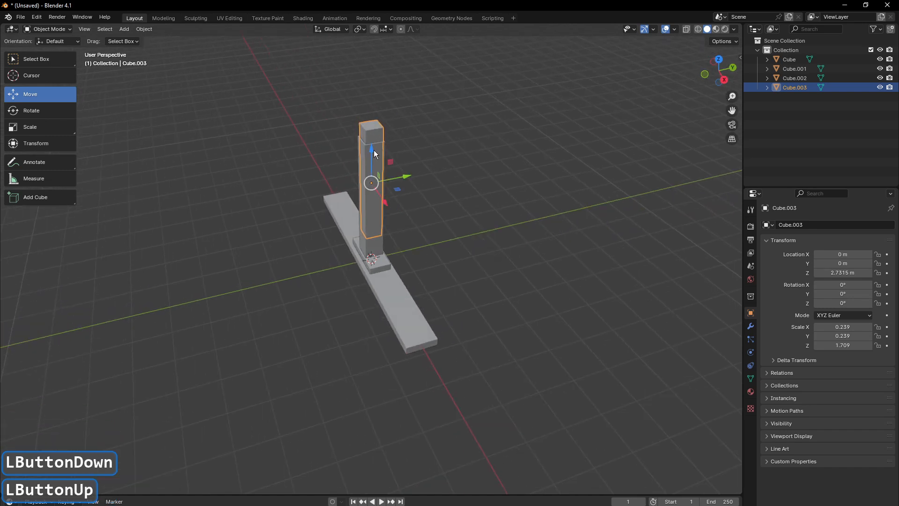
pyautogui.moveTo(373, 150)
pyautogui.mouseDown()
pyautogui.moveTo(375, 124)
pyautogui.moveTo(373, 135)
pyautogui.mouseUp()
pyautogui.click(144, 29)
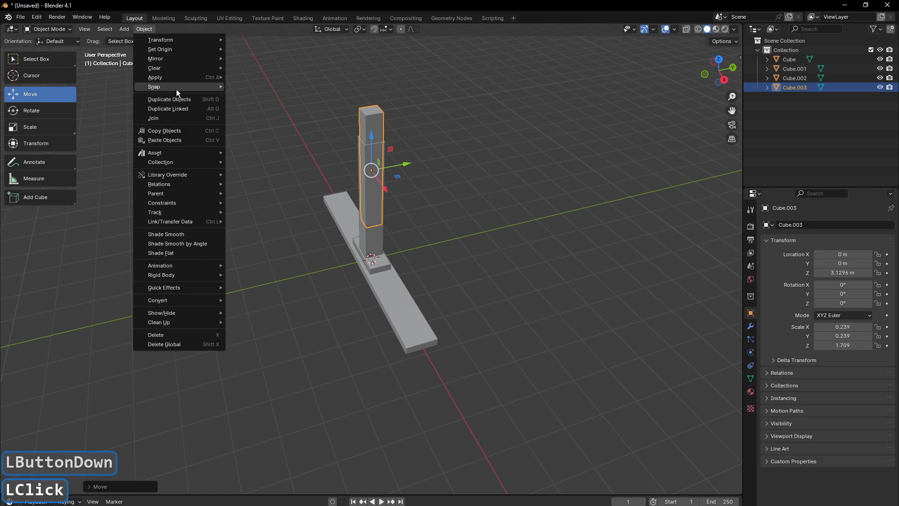
pyautogui.click(178, 97)
pyautogui.click(179, 97)
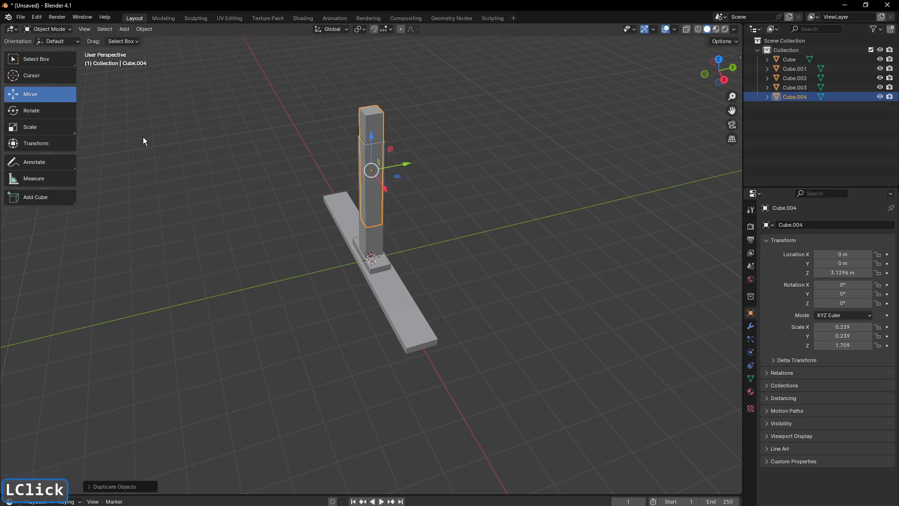
# Step: Shrink the new top section uniformly to about 0.199 in X and Y and 1.422 in Z, and raise it to about 4.230 m in Z
pyautogui.click(63, 124)
pyautogui.moveTo(338, 142); pyautogui.dragTo(369, 109)
pyautogui.click(63, 94)
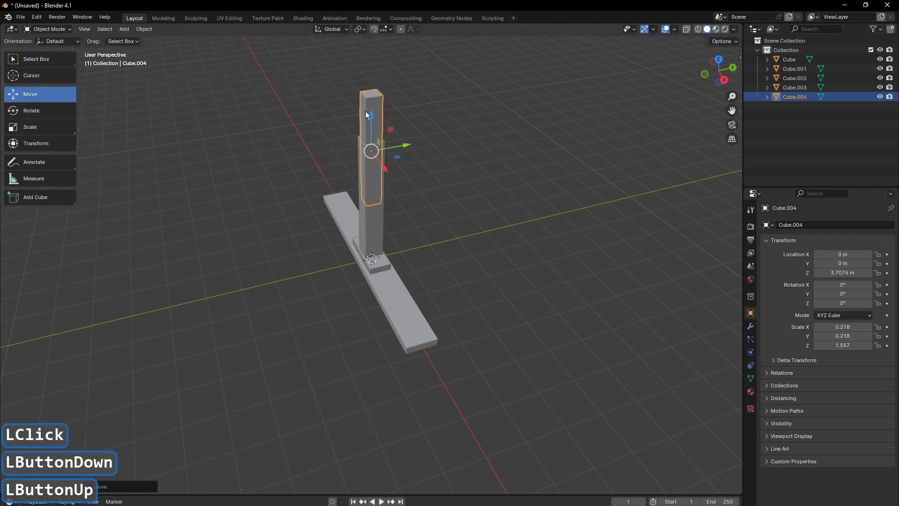
pyautogui.click(49, 127)
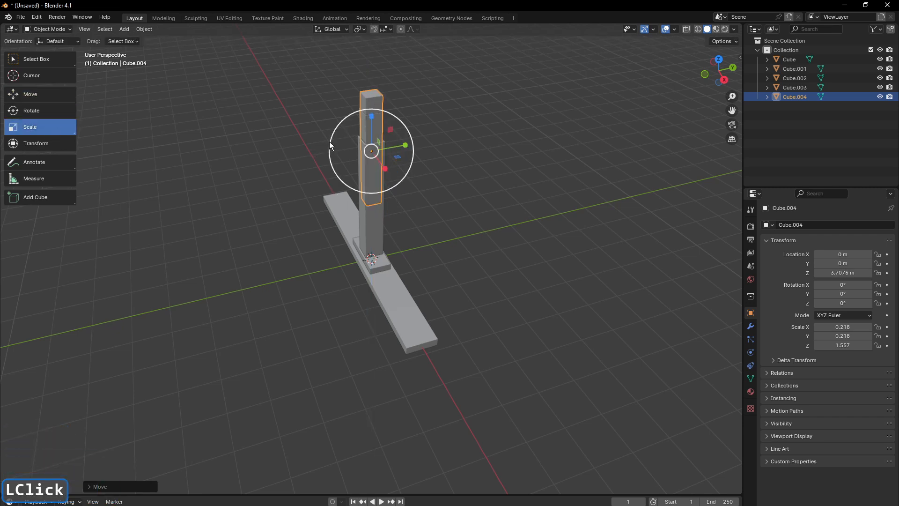
pyautogui.moveTo(330, 141); pyautogui.dragTo(330, 150)
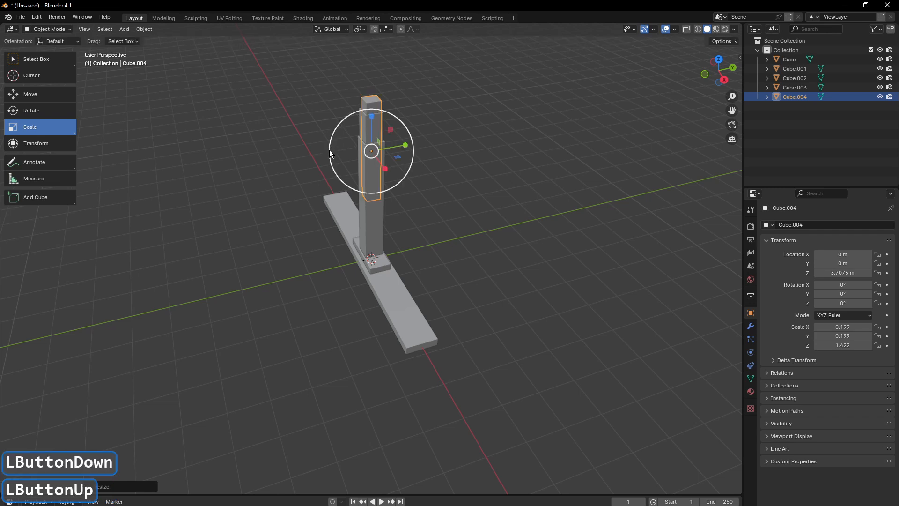
pyautogui.click(42, 96)
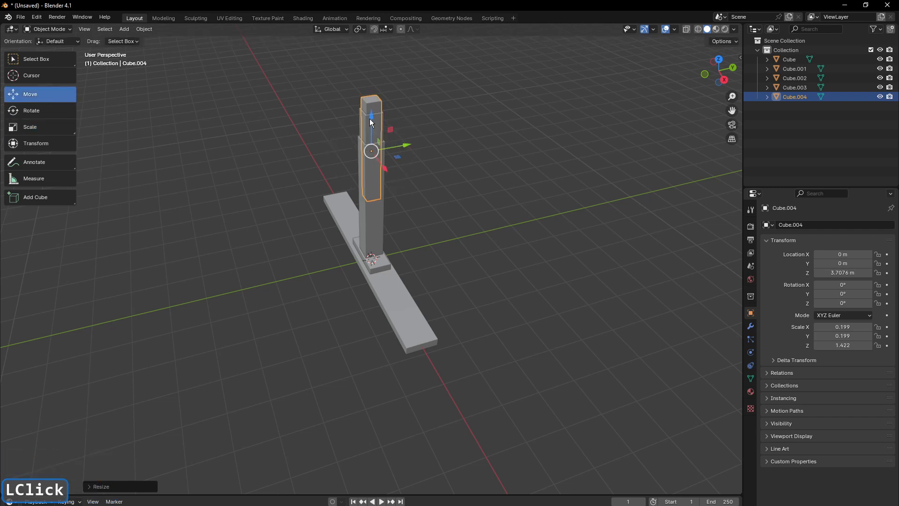
pyautogui.moveTo(369, 119); pyautogui.dragTo(375, 98)
pyautogui.click(563, 125)
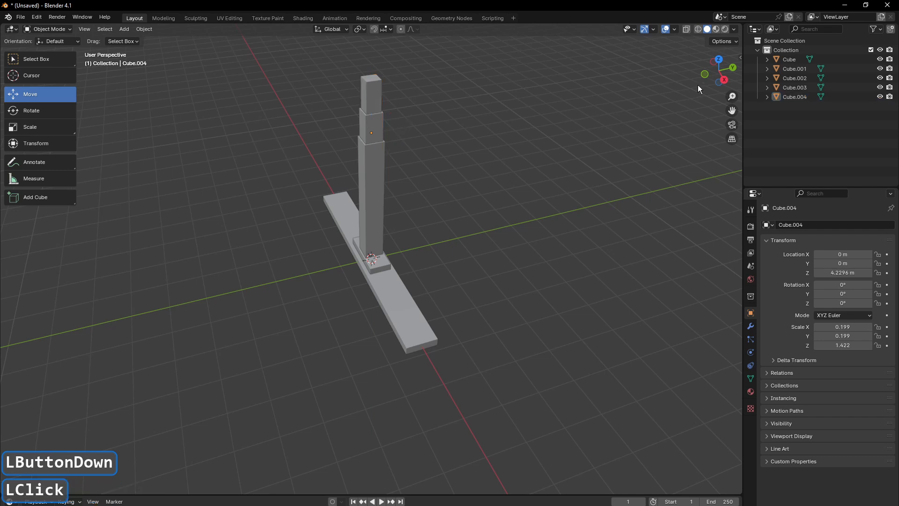
# Step: Shorten the lowest and widest post section by scaling it down along Z only
pyautogui.moveTo(716, 72); pyautogui.dragTo(630, 154)
pyautogui.click(368, 167)
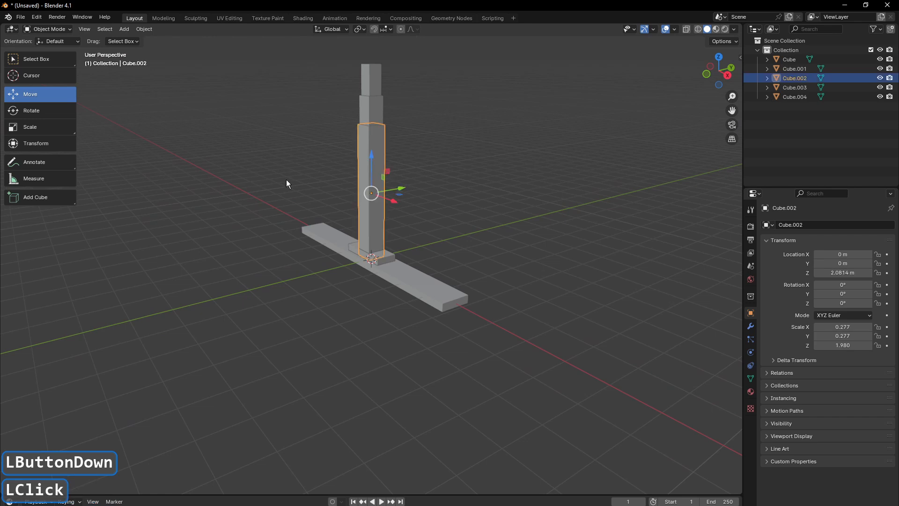
pyautogui.click(28, 125)
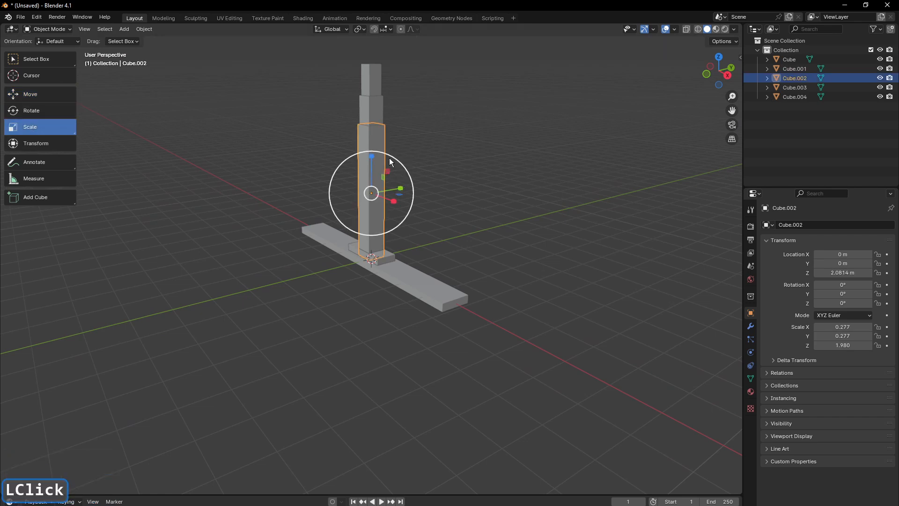
pyautogui.moveTo(373, 156); pyautogui.dragTo(372, 166)
# Step: Lower the middle post section along Z toward the shortened post, and lower the top section to about 3.844 m in Z
pyautogui.click(56, 94)
pyautogui.click(370, 102)
pyautogui.moveTo(372, 113); pyautogui.dragTo(371, 132)
pyautogui.click(370, 74)
pyautogui.moveTo(373, 74); pyautogui.dragTo(378, 92)
pyautogui.click(678, 92)
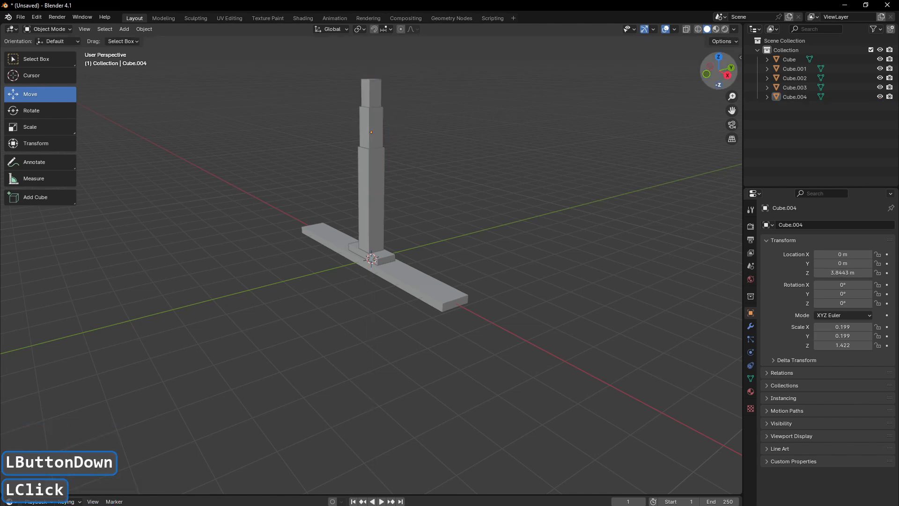
# Step: Add a cylinder mesh at the origin, working in the top orthographic view
pyautogui.moveTo(719, 70); pyautogui.dragTo(667, 188)
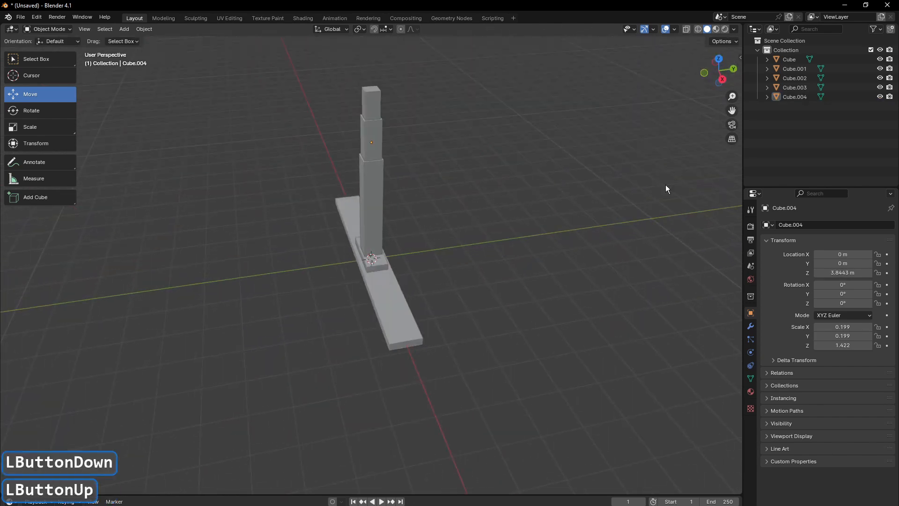
pyautogui.click(717, 60)
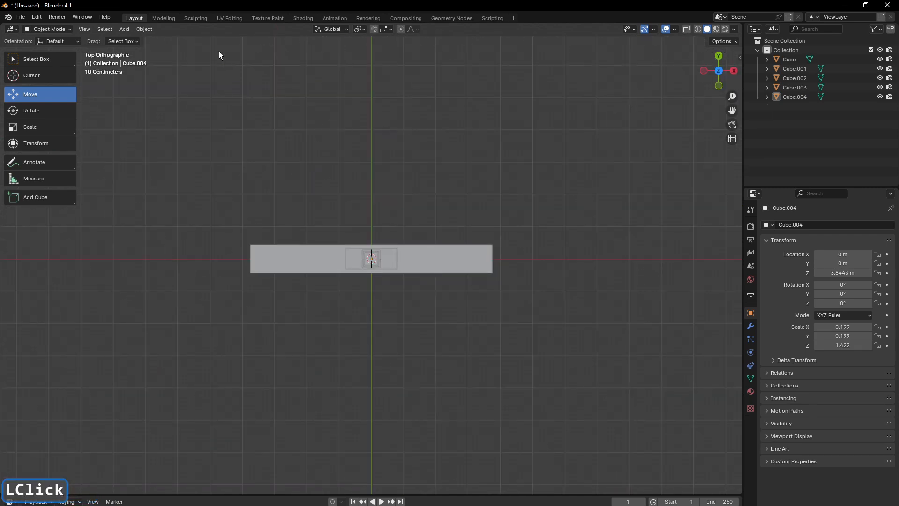
pyautogui.click(123, 30)
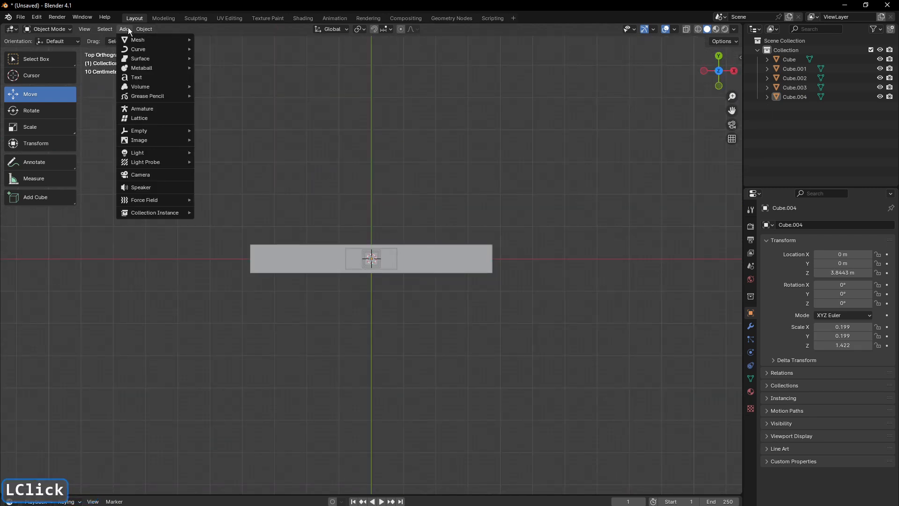
pyautogui.click(132, 38)
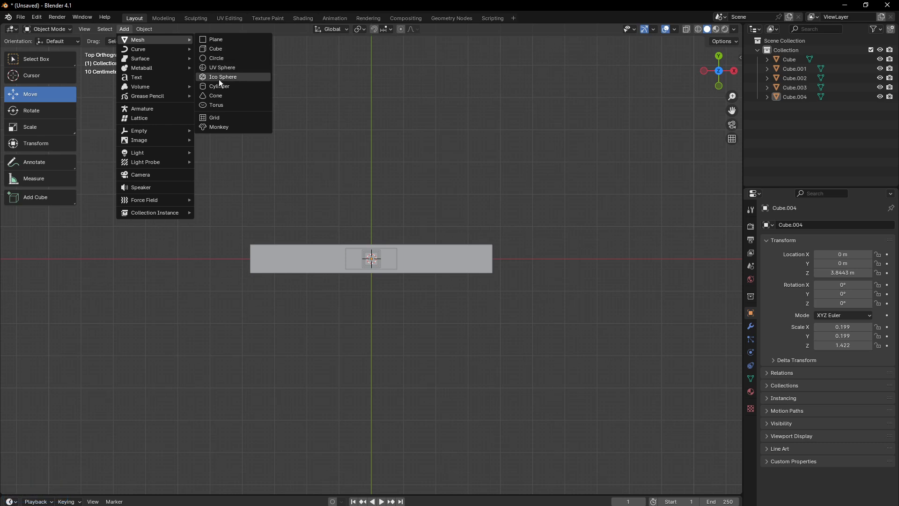
pyautogui.click(219, 86)
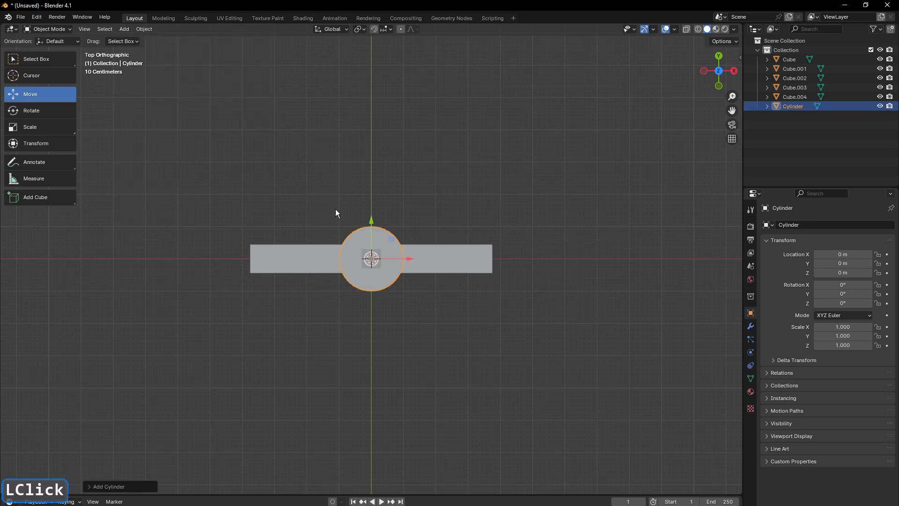
# Step: Scale the cylinder uniformly to about 0.293 and move it along X to about 3.281 m, near the plank's end
pyautogui.click(55, 127)
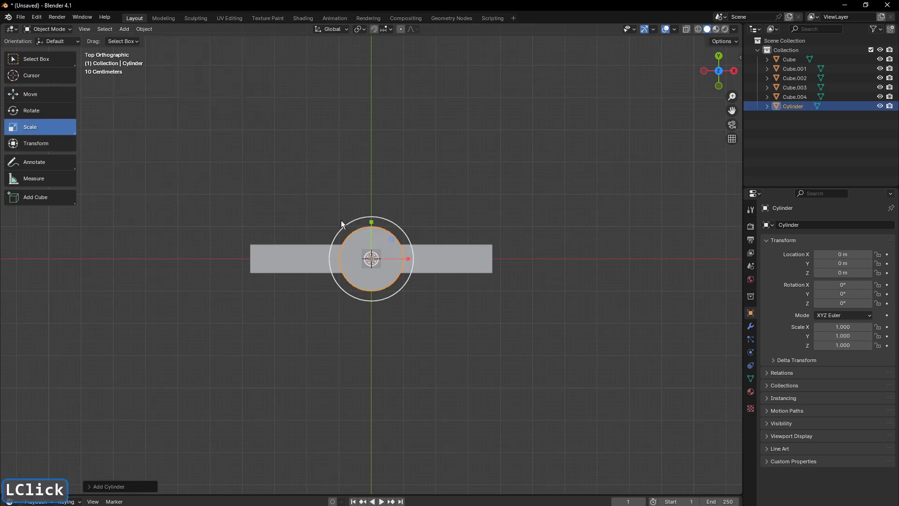
pyautogui.moveTo(371, 217); pyautogui.dragTo(513, 253)
pyautogui.click(19, 99)
# Step: In front view, flatten the cylinder to about 0.094 in Z and lower it to about -0.084 m as a foot under the plank
pyautogui.moveTo(705, 85); pyautogui.dragTo(717, 85)
pyautogui.click(711, 79)
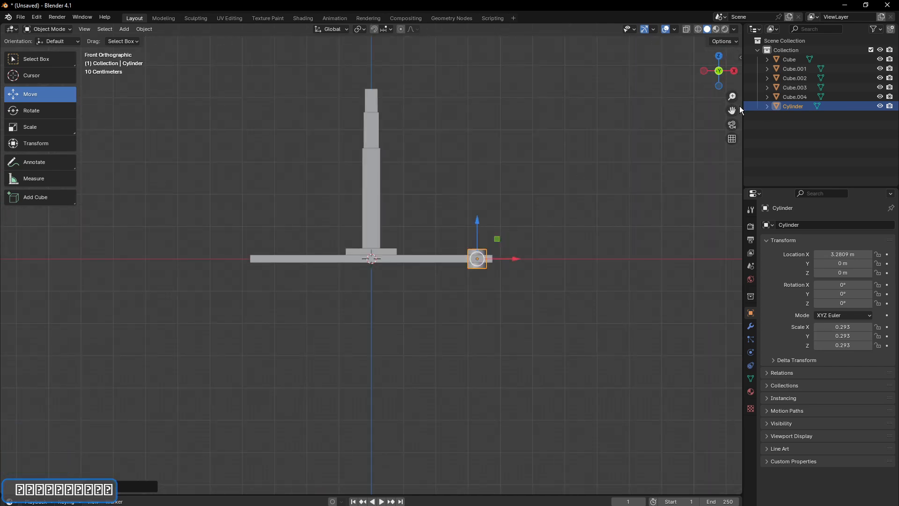
pyautogui.moveTo(732, 96); pyautogui.dragTo(732, 80)
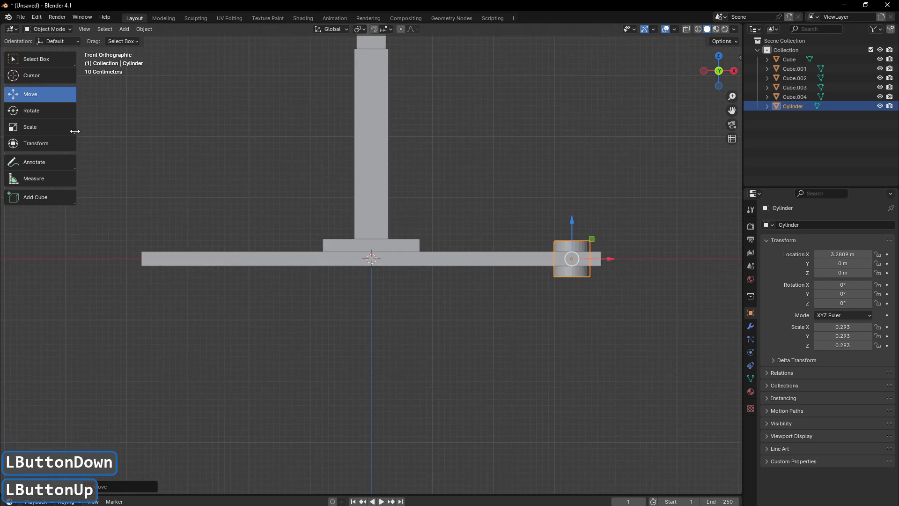
pyautogui.click(49, 126)
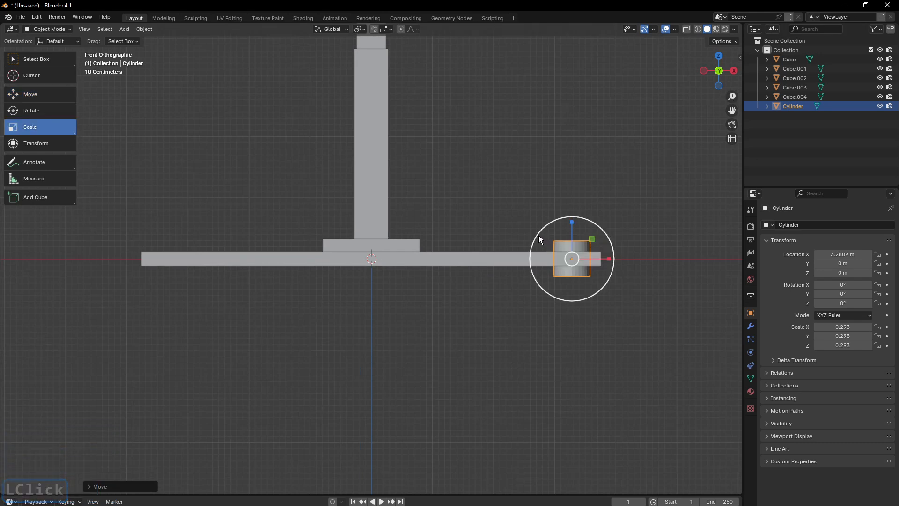
pyautogui.moveTo(571, 222)
pyautogui.mouseDown()
pyautogui.moveTo(571, 248)
pyautogui.moveTo(570, 229)
pyautogui.mouseUp()
pyautogui.click(61, 94)
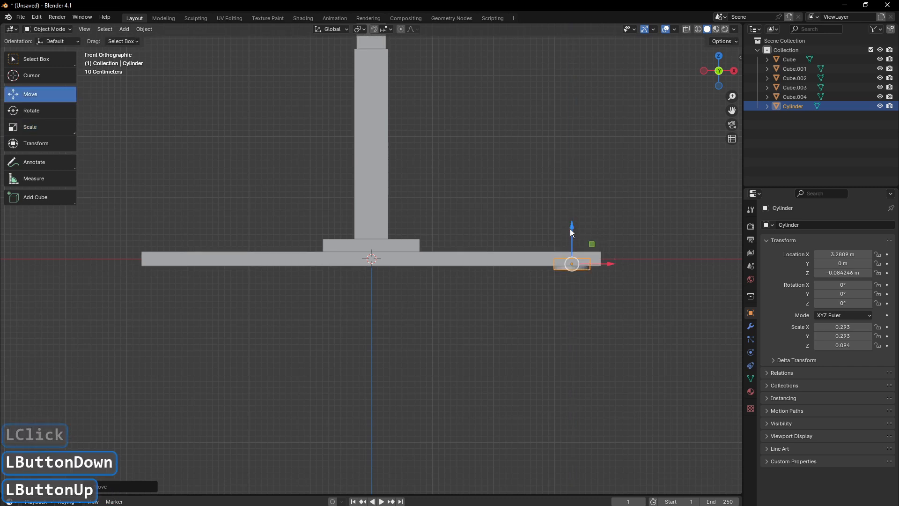
# Step: Duplicate the cylinder foot and move the copy along X to about -3.283 m, under the plank's opposite end
pyautogui.click(139, 30)
pyautogui.click(183, 99)
pyautogui.click(184, 103)
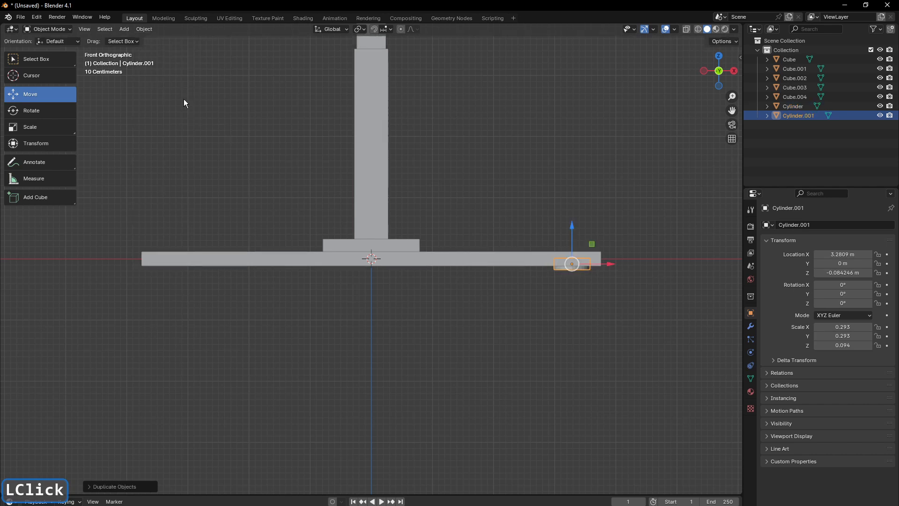
pyautogui.moveTo(601, 263); pyautogui.dragTo(196, 257)
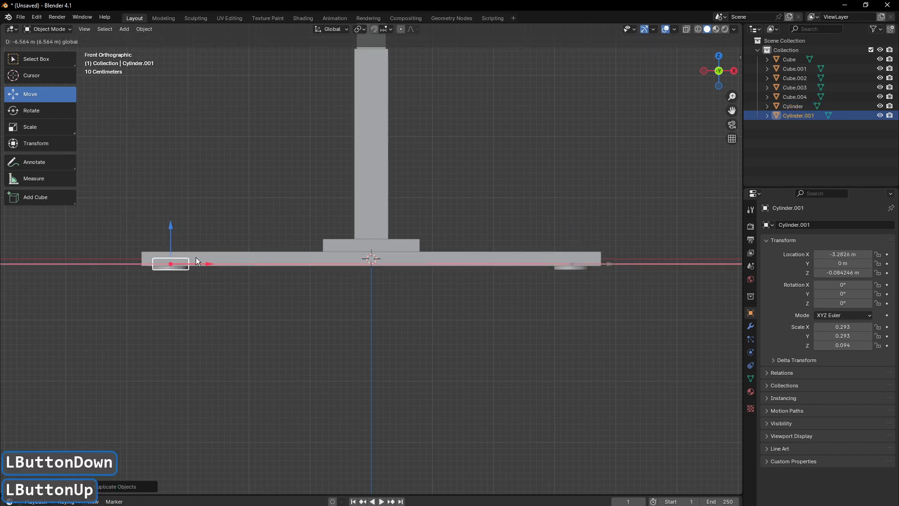
pyautogui.click(473, 198)
# Step: Add a cube at the origin and raise it along Z to about 5.079 m, above the post
pyautogui.moveTo(709, 78); pyautogui.dragTo(609, 113)
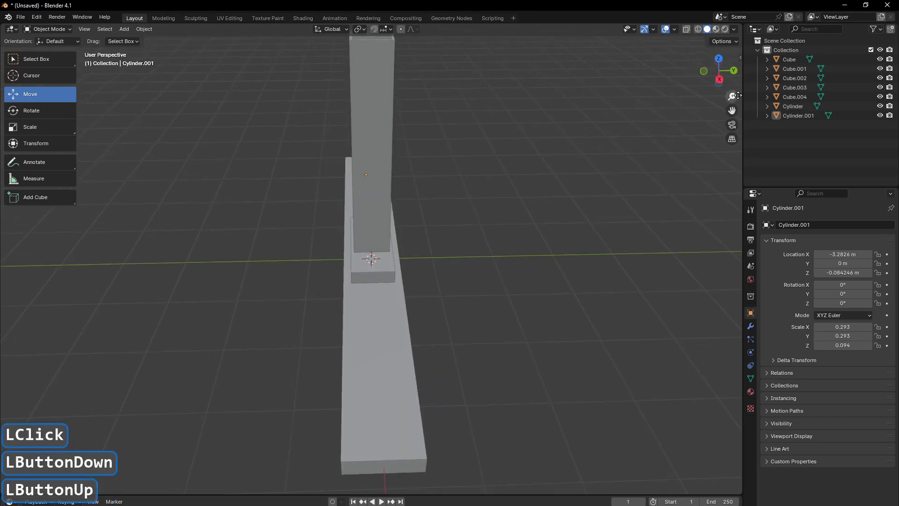
pyautogui.moveTo(731, 96); pyautogui.dragTo(732, 141)
pyautogui.moveTo(726, 63); pyautogui.dragTo(732, 181)
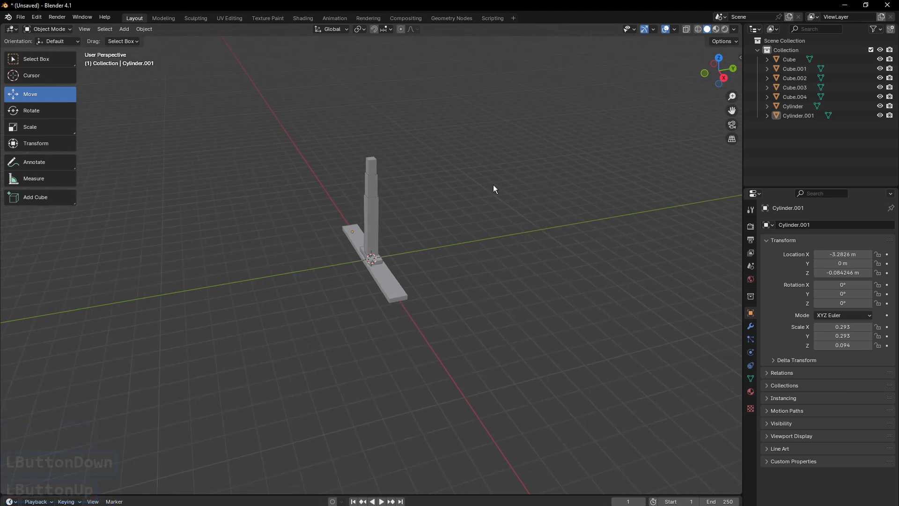
pyautogui.click(125, 30)
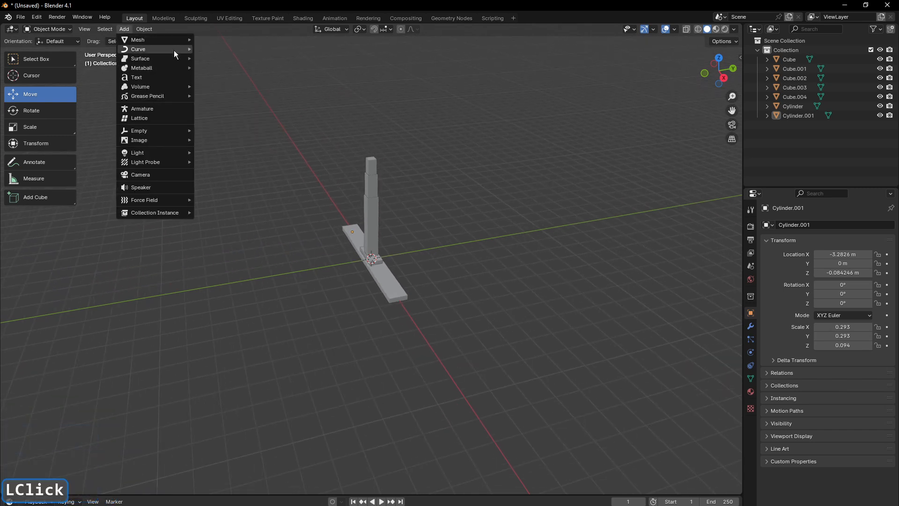
pyautogui.moveTo(173, 41)
pyautogui.click(207, 48)
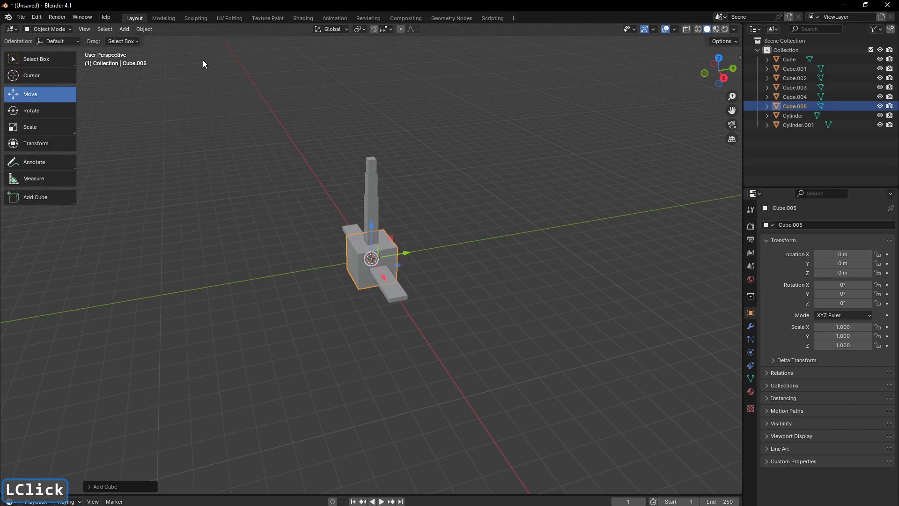
pyautogui.moveTo(371, 228); pyautogui.dragTo(629, 115)
# Step: Scale the raised cube into a wide flat tabletop of about 3.806 in X, 6.863 in Y and 0.383 in Z
pyautogui.click(56, 133)
pyautogui.moveTo(391, 175); pyautogui.dragTo(417, 191)
pyautogui.moveTo(719, 69); pyautogui.dragTo(761, 50)
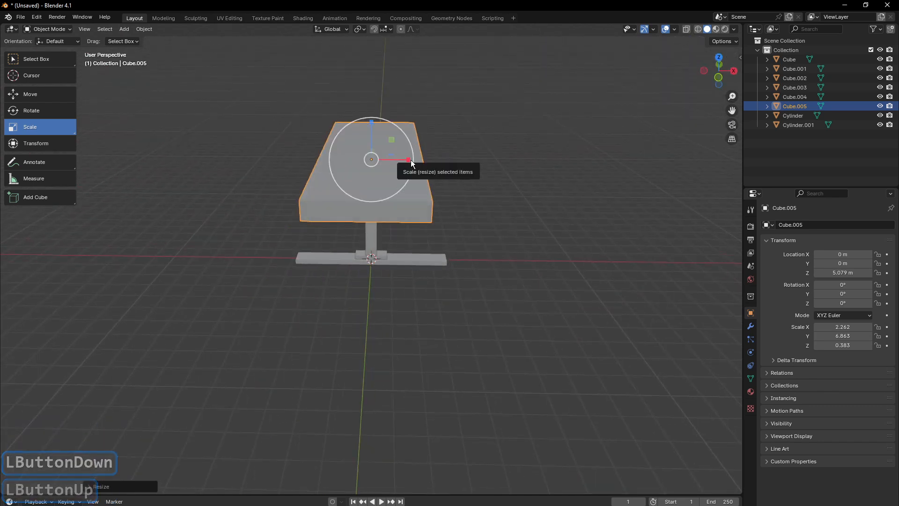
pyautogui.moveTo(411, 159); pyautogui.dragTo(435, 159)
pyautogui.click(719, 56)
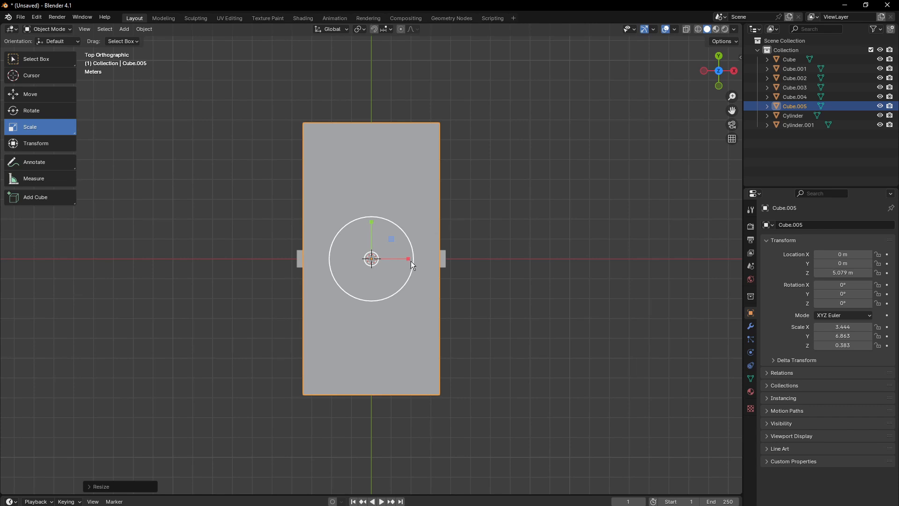
pyautogui.moveTo(410, 260); pyautogui.dragTo(411, 259)
pyautogui.moveTo(719, 71); pyautogui.dragTo(640, 44)
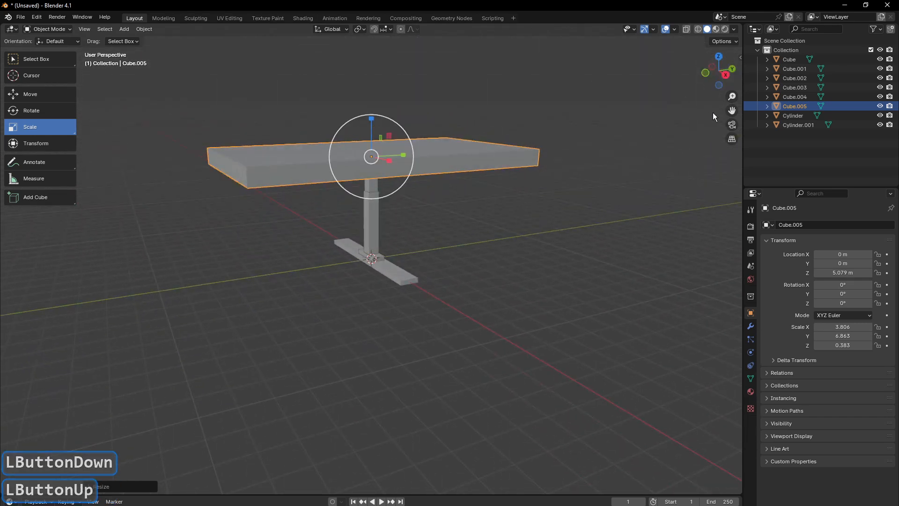
pyautogui.moveTo(731, 96); pyautogui.dragTo(732, 91)
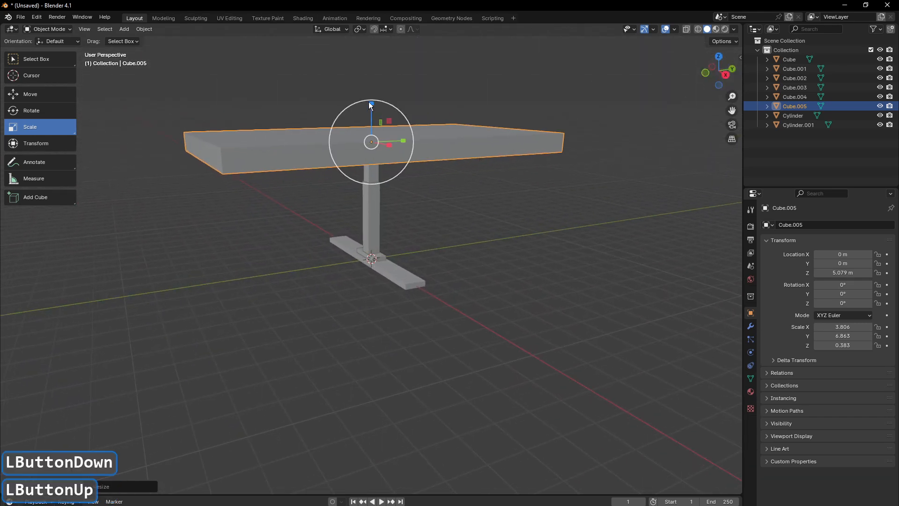
# Step: Thin the tabletop to a scale of about 0.102 in Z
pyautogui.moveTo(370, 102); pyautogui.dragTo(371, 131)
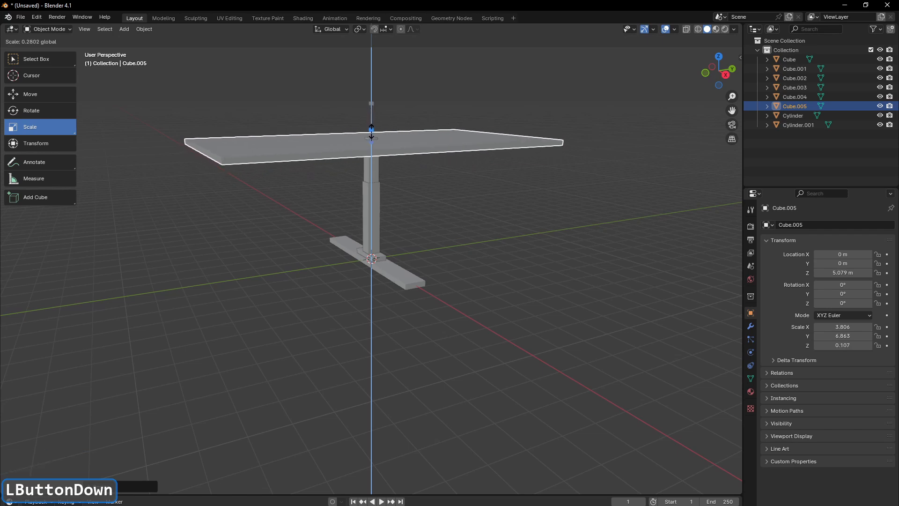
pyautogui.moveTo(371, 132); pyautogui.dragTo(372, 131)
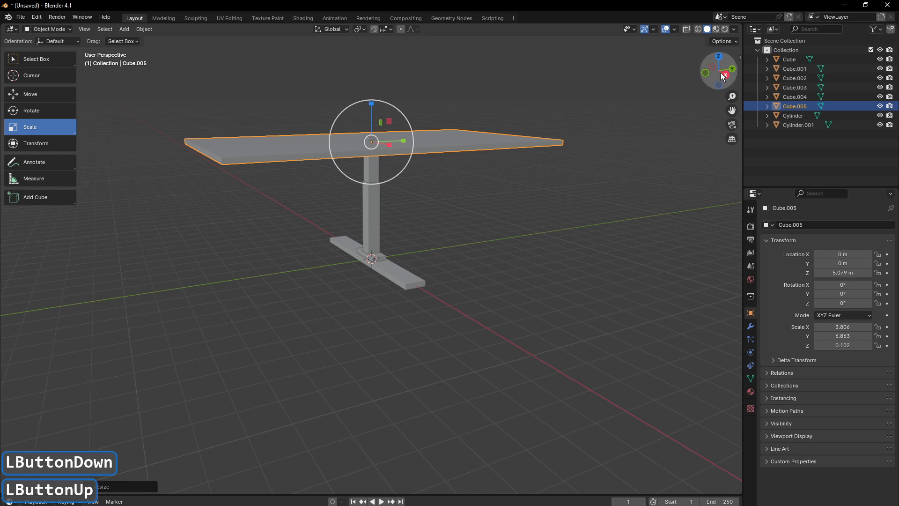
# Step: Flatten the base plank under the post to a scale of about 0.098 in Z
pyautogui.moveTo(723, 76); pyautogui.dragTo(651, 141)
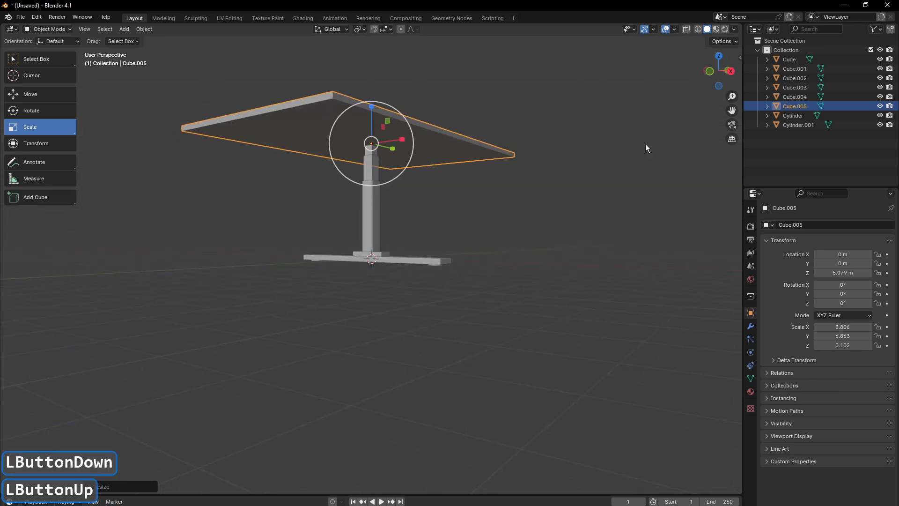
pyautogui.click(397, 257)
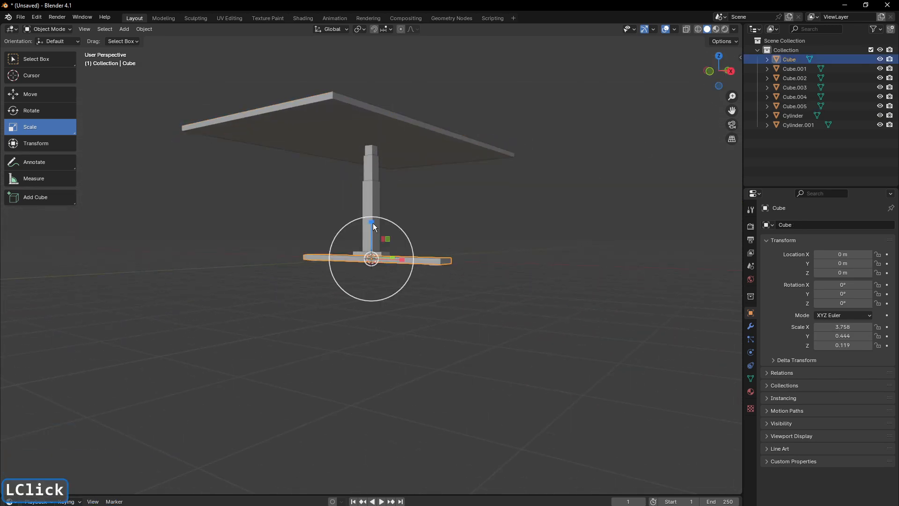
pyautogui.moveTo(371, 223); pyautogui.dragTo(372, 231)
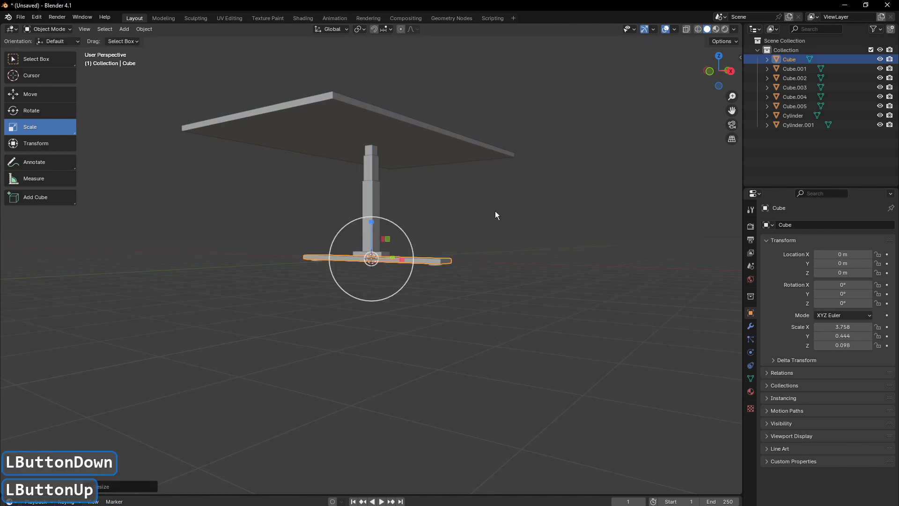
pyautogui.click(495, 211)
# Step: In right view, raise the tabletop along Z to about 5.268 m so it sits at the post's upper end
pyautogui.moveTo(714, 70); pyautogui.dragTo(668, 100)
pyautogui.click(721, 77)
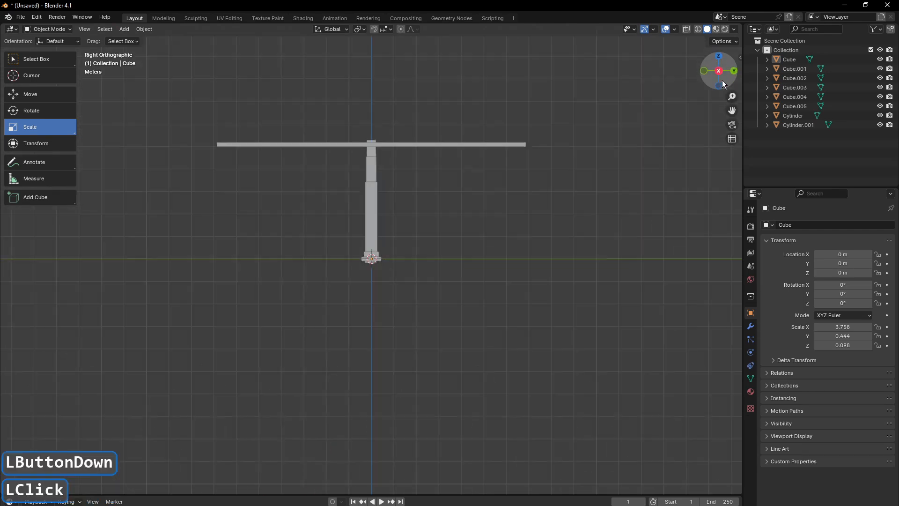
pyautogui.click(442, 146)
pyautogui.moveTo(732, 96); pyautogui.dragTo(733, 82)
pyautogui.click(30, 94)
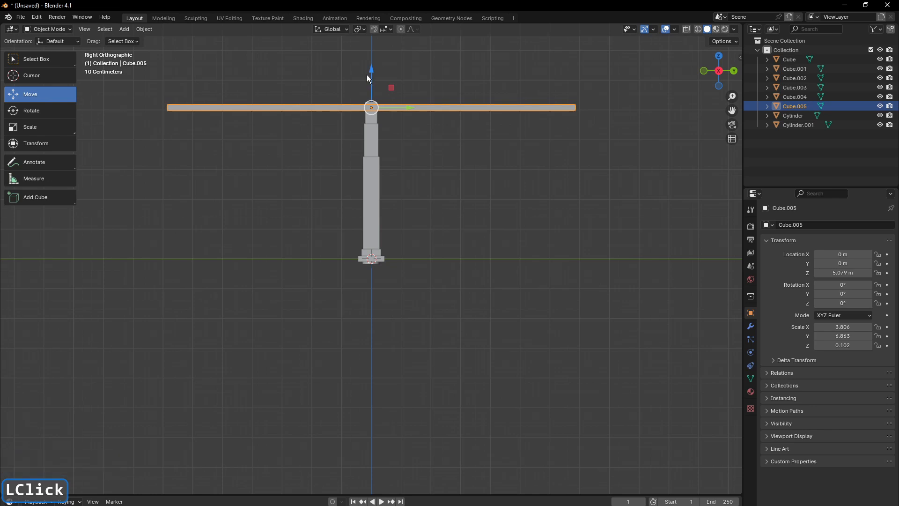
pyautogui.moveTo(372, 68); pyautogui.dragTo(373, 62)
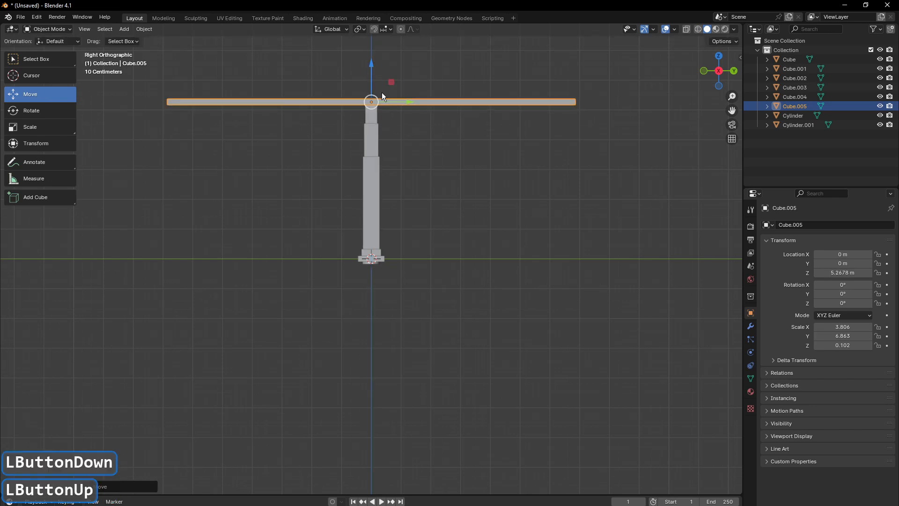
# Step: Select the whole leg assembly of base plank, feet and post sections, leaving out the tabletop
pyautogui.click(418, 141)
pyautogui.moveTo(412, 115); pyautogui.dragTo(302, 294)
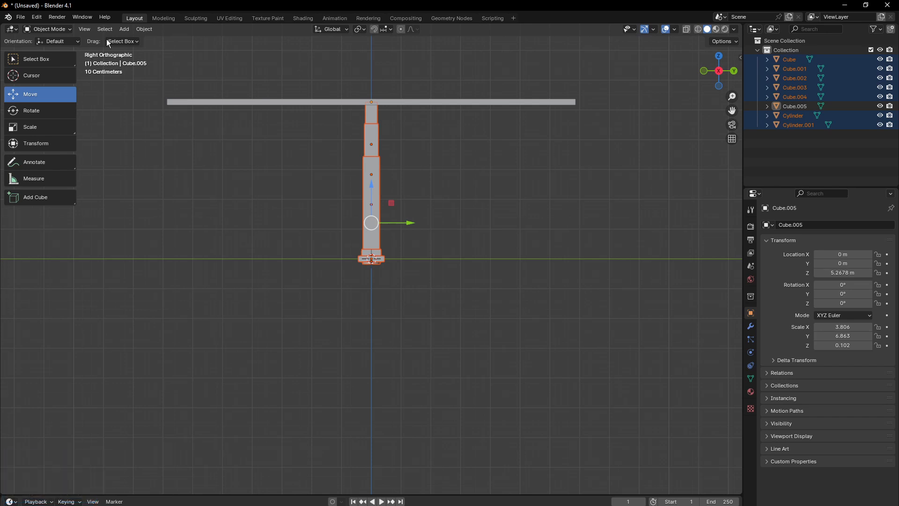
pyautogui.click(140, 30)
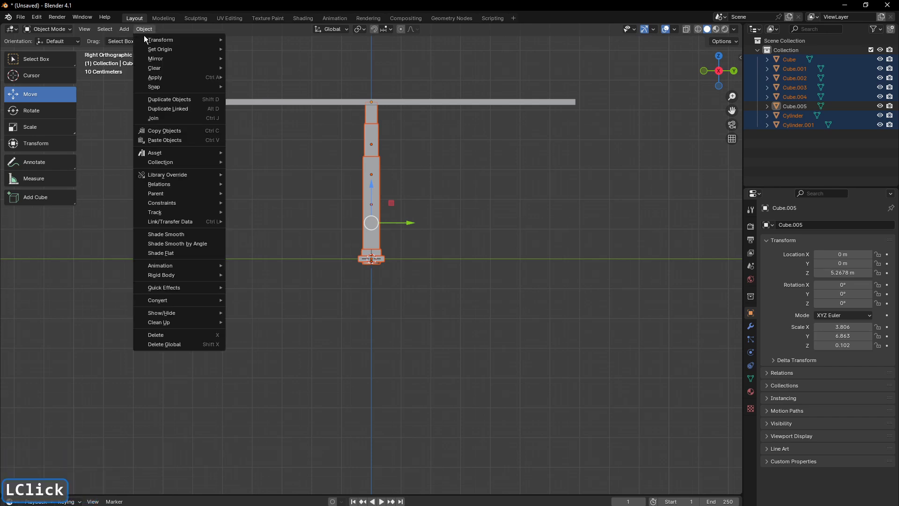
pyautogui.click(176, 99)
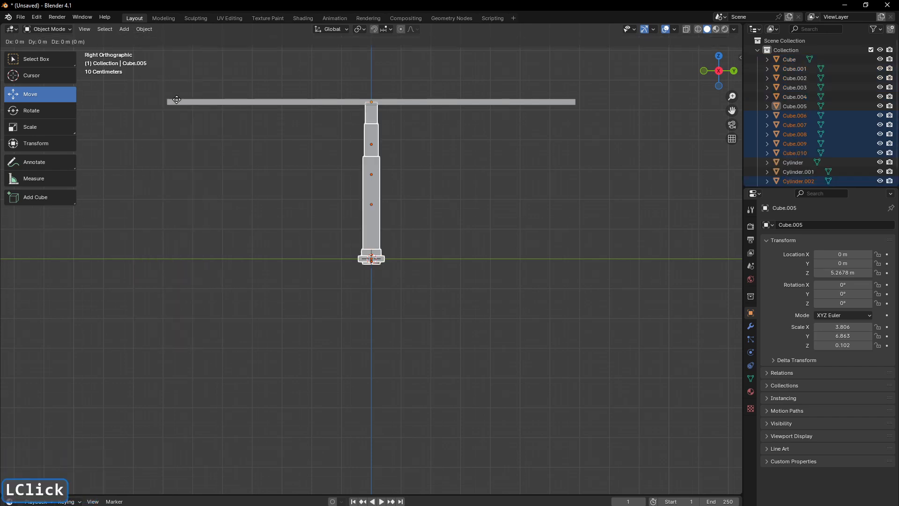
pyautogui.click(303, 200)
pyautogui.click(36, 17)
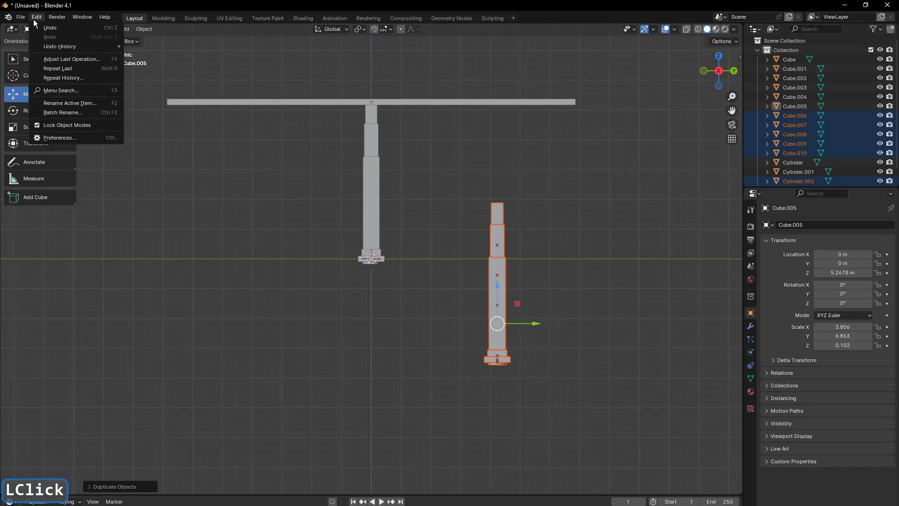
pyautogui.click(39, 30)
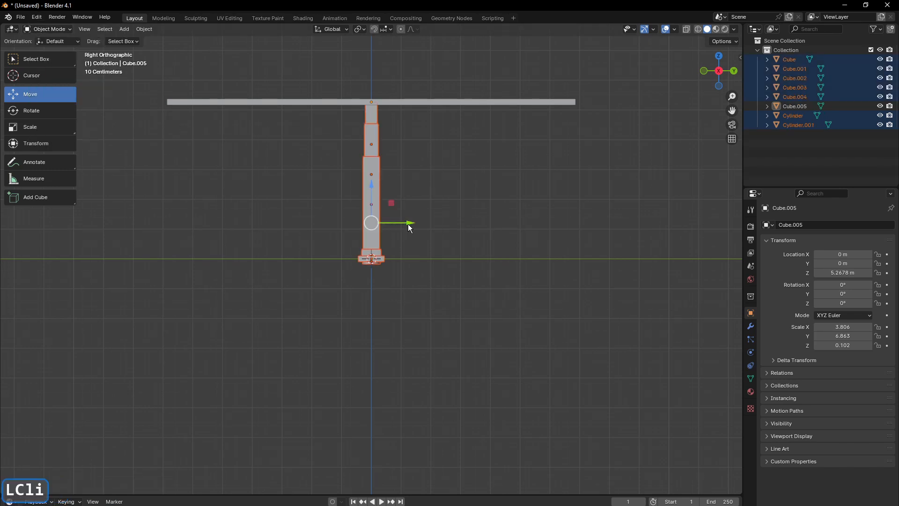
# Step: Move the selected leg assembly along negative Y, placing it near that end of the tabletop
pyautogui.moveTo(408, 223); pyautogui.dragTo(261, 223)
pyautogui.click(400, 204)
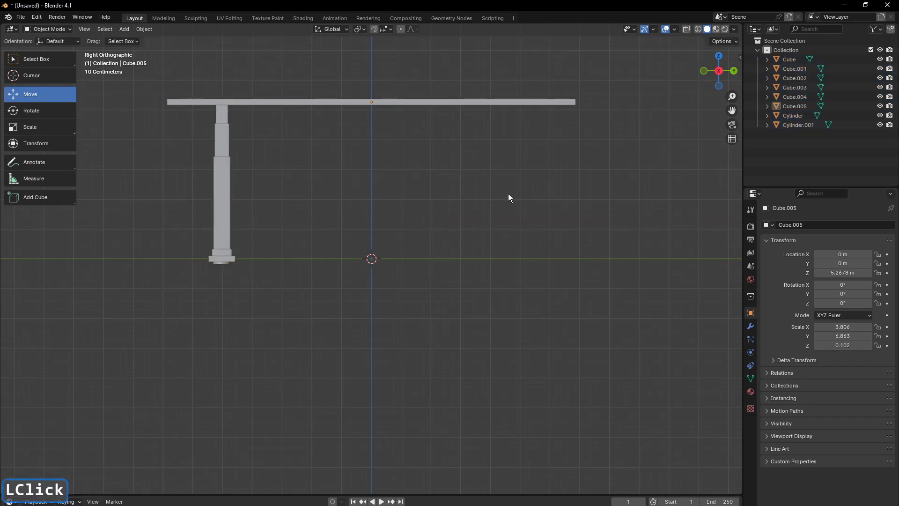
# Step: Duplicate the whole leg assembly and place the copy at the same height under the tabletop's positive Y end
pyautogui.moveTo(241, 112); pyautogui.dragTo(186, 283)
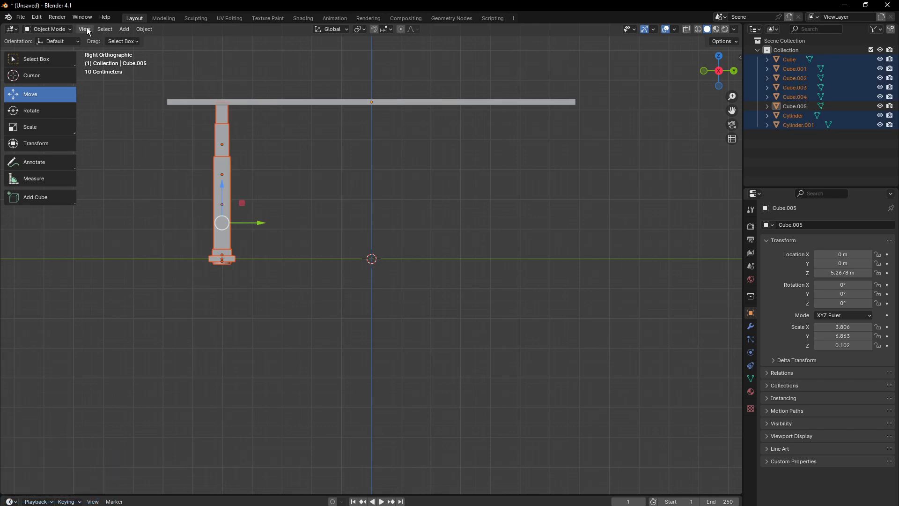
pyautogui.click(144, 29)
pyautogui.click(184, 94)
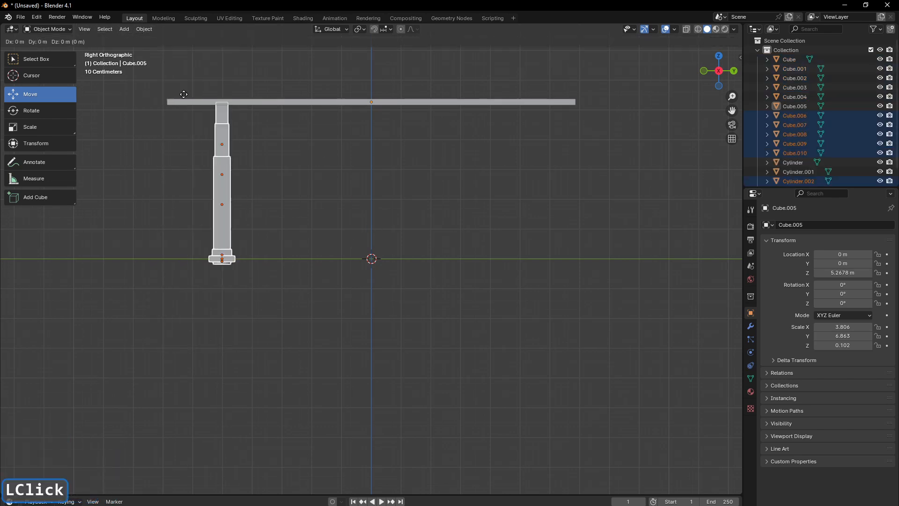
pyautogui.moveTo(258, 224); pyautogui.dragTo(557, 208)
pyautogui.click(509, 186)
# Step: Add a cube at the origin and raise it along Z to about 2.281 m, between the two legs
pyautogui.moveTo(718, 71)
pyautogui.mouseDown()
pyautogui.moveTo(744, 104)
pyautogui.moveTo(794, 81)
pyautogui.moveTo(787, 96)
pyautogui.moveTo(710, 86)
pyautogui.mouseUp()
pyautogui.moveTo(711, 134); pyautogui.dragTo(711, 128)
pyautogui.click(130, 26)
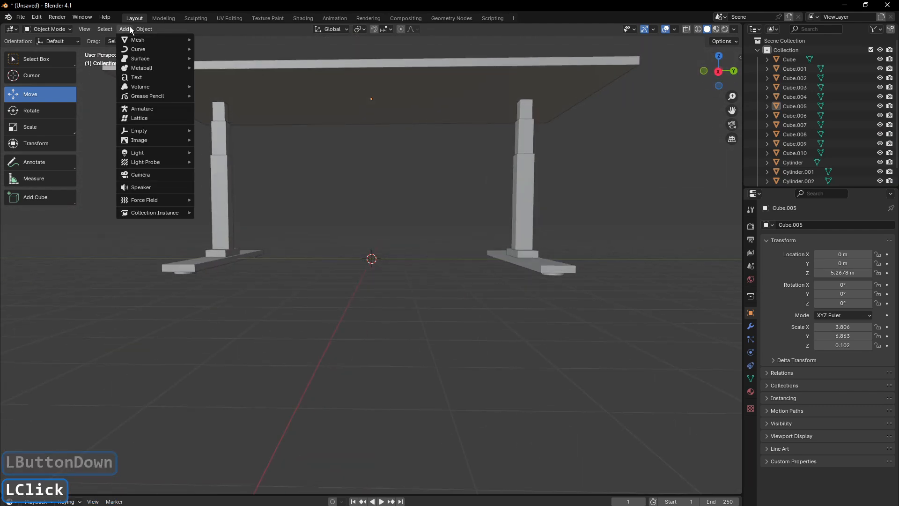
pyautogui.click(127, 34)
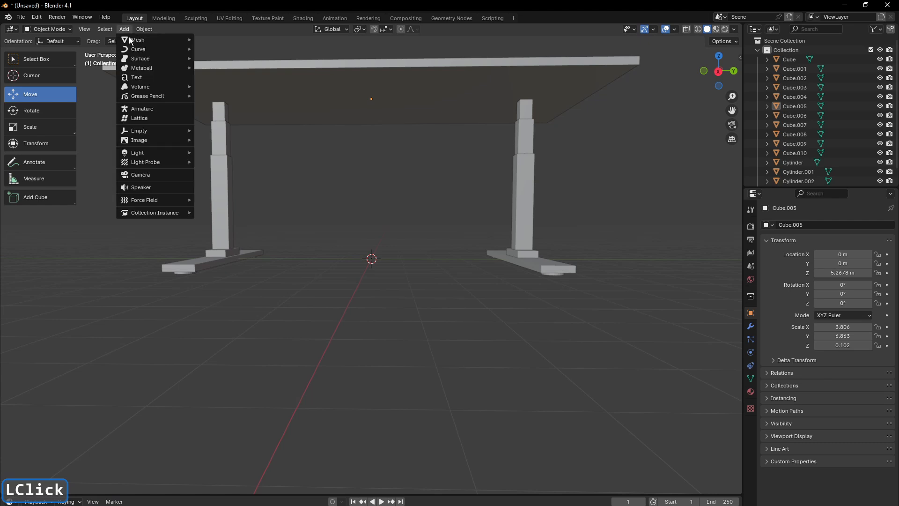
pyautogui.click(130, 38)
pyautogui.click(206, 49)
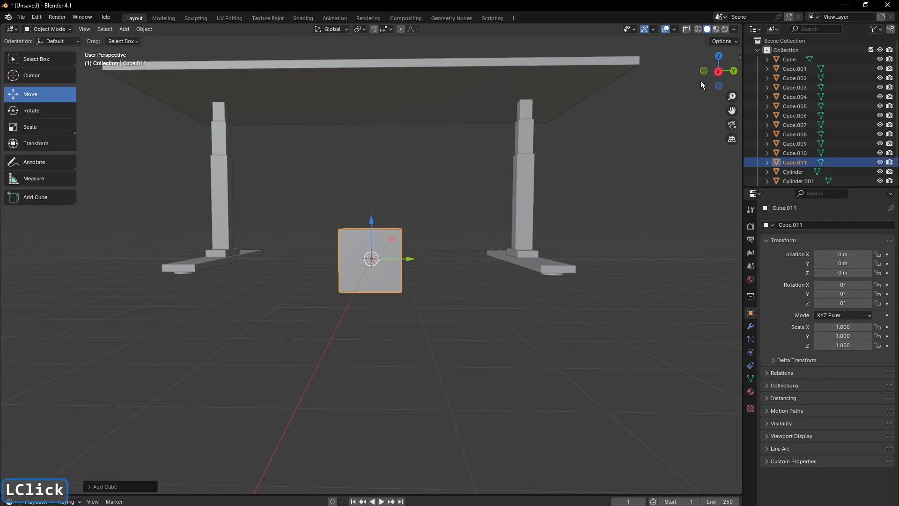
pyautogui.click(717, 72)
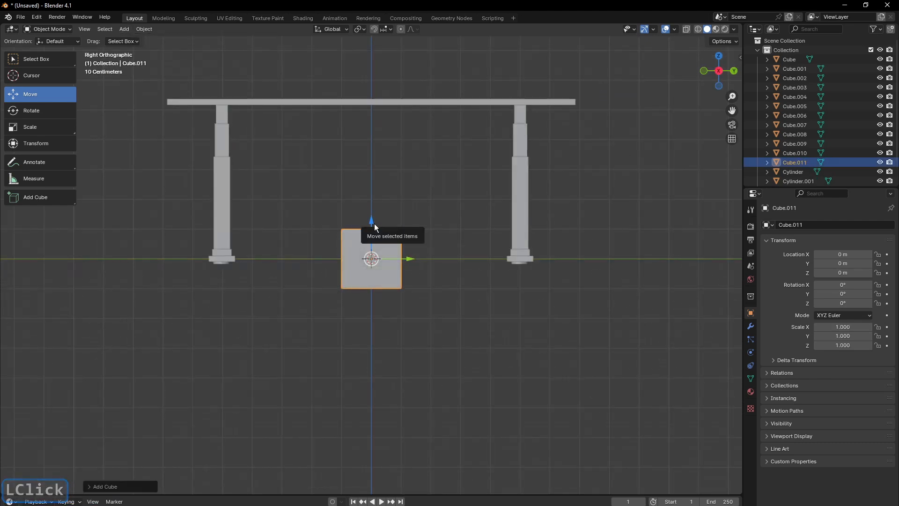
pyautogui.moveTo(375, 224); pyautogui.dragTo(375, 156)
# Step: Scale the cube between the legs into a thin beam, about 5.798 in Y and -0.090 in Z
pyautogui.click(24, 121)
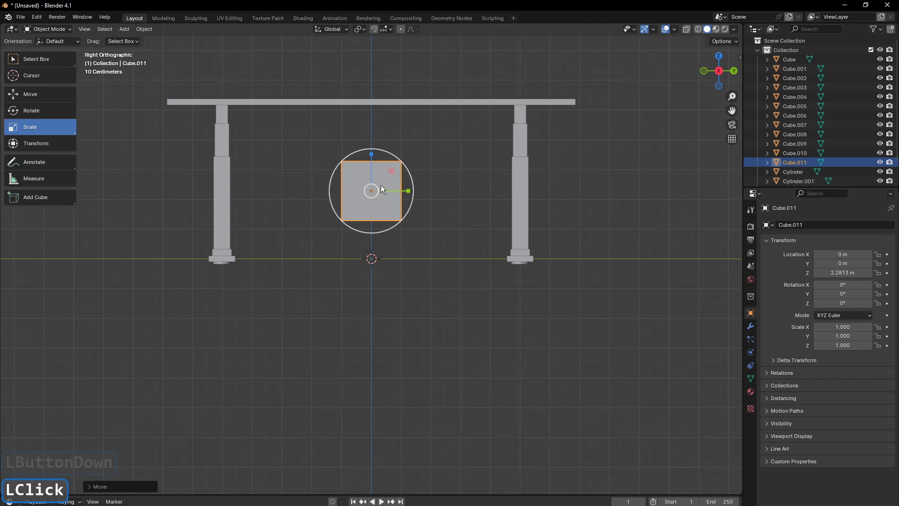
pyautogui.moveTo(406, 189); pyautogui.dragTo(581, 182)
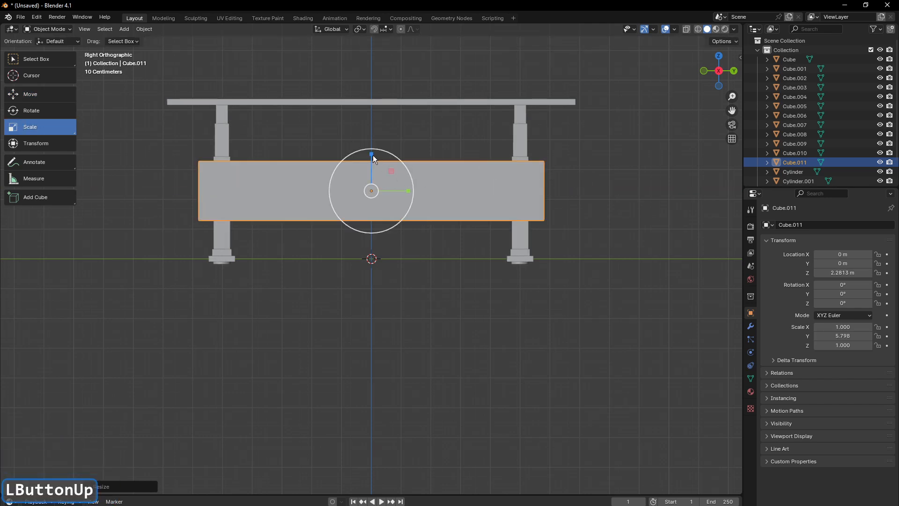
pyautogui.moveTo(372, 156); pyautogui.dragTo(372, 194)
# Step: Raise the long beam along Z to about 5.129 m, against the underside of the tabletop
pyautogui.click(59, 97)
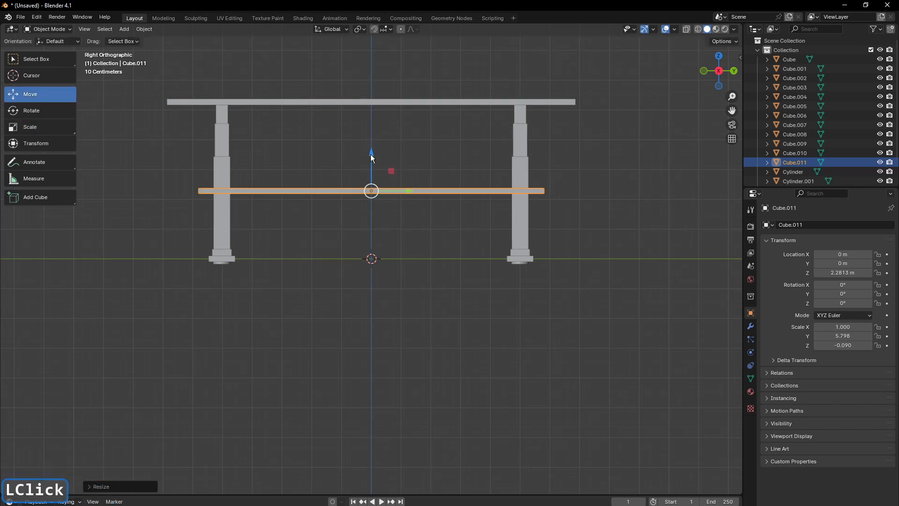
pyautogui.moveTo(371, 154); pyautogui.dragTo(373, 68)
pyautogui.click(437, 185)
# Step: In back view, add a cube and move it to about 3.453 m in X and 5.088 m in Z, at the tabletop's edge
pyautogui.moveTo(708, 91); pyautogui.dragTo(612, 78)
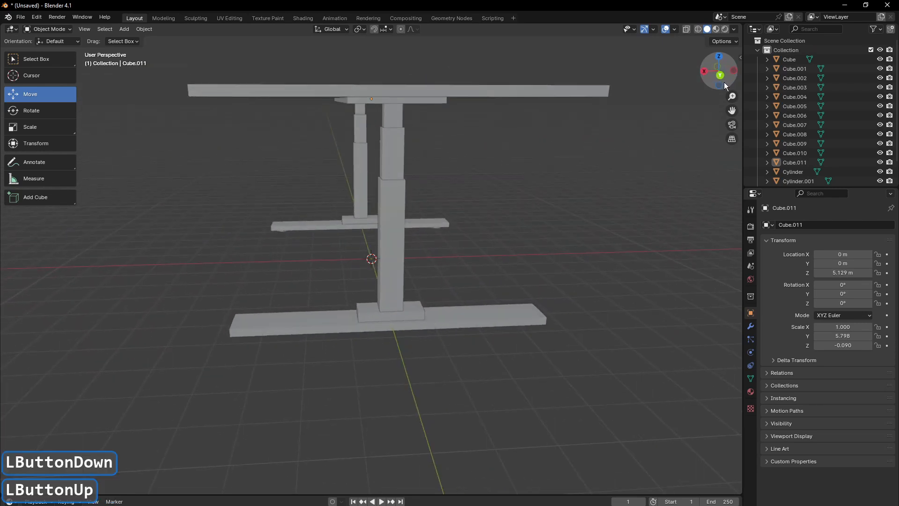
pyautogui.click(720, 75)
pyautogui.moveTo(730, 96); pyautogui.dragTo(747, 247)
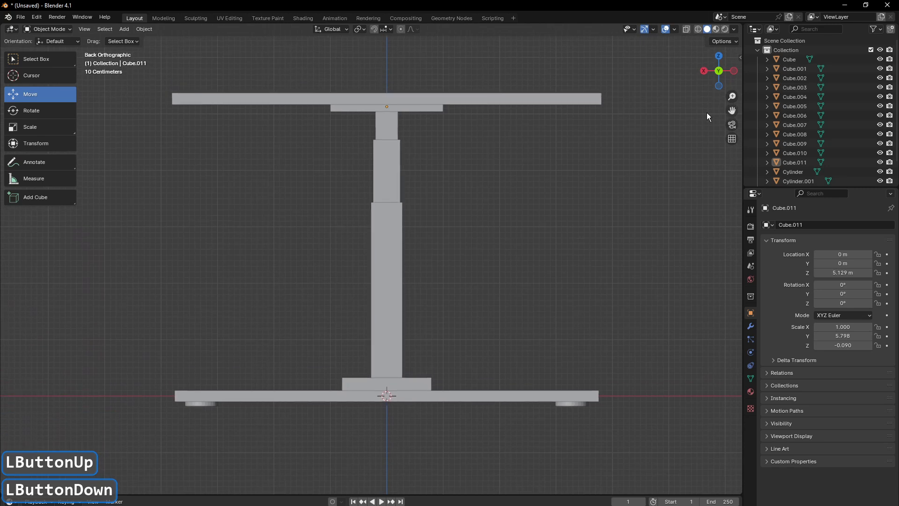
pyautogui.click(125, 29)
pyautogui.moveTo(139, 40)
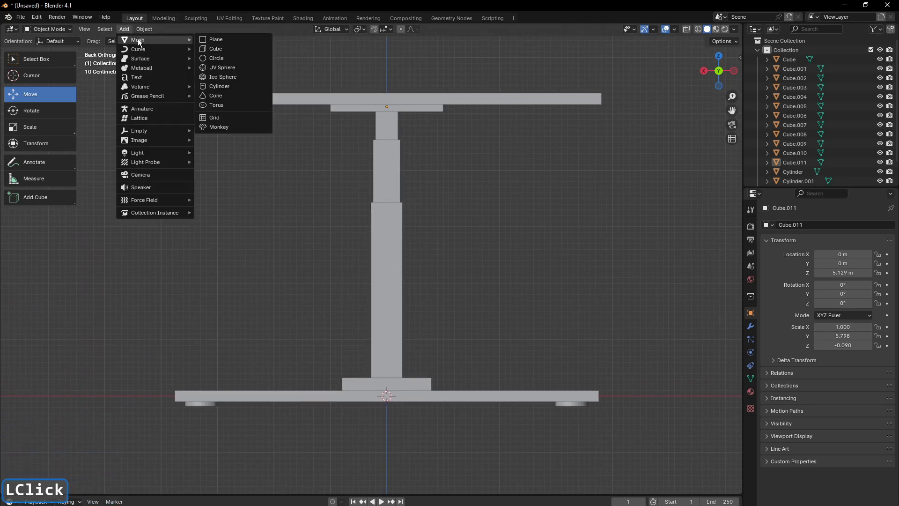
pyautogui.click(200, 48)
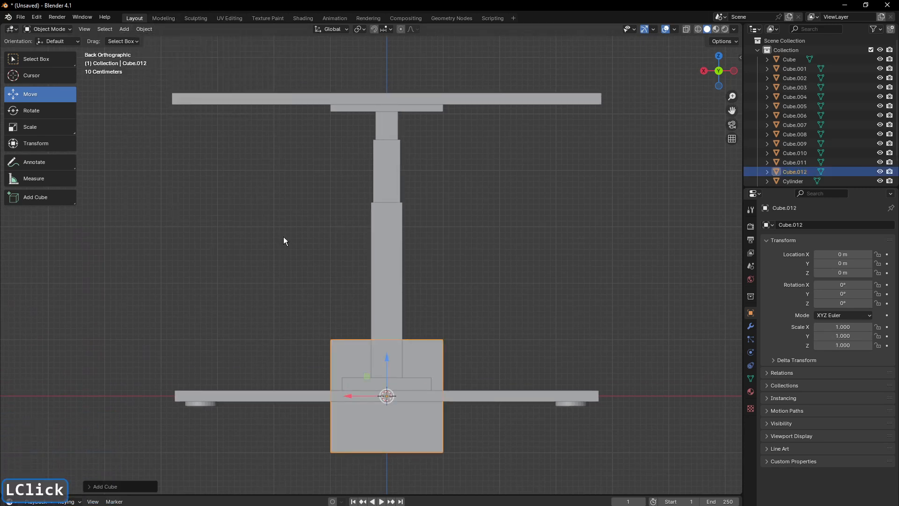
pyautogui.moveTo(387, 358); pyautogui.dragTo(389, 74)
pyautogui.moveTo(397, 125); pyautogui.dragTo(178, 126)
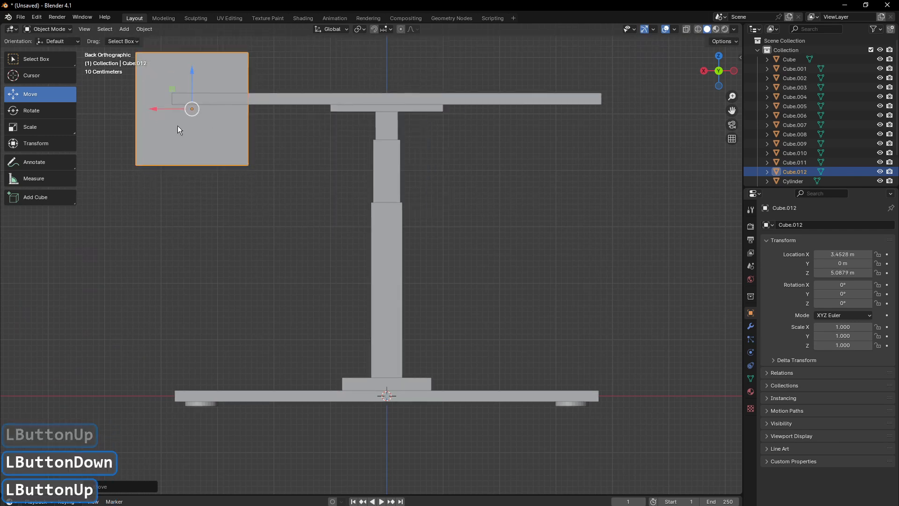
# Step: Scale the cube at the tabletop's edge uniformly to about 0.293
pyautogui.click(49, 121)
pyautogui.moveTo(155, 90); pyautogui.dragTo(183, 103)
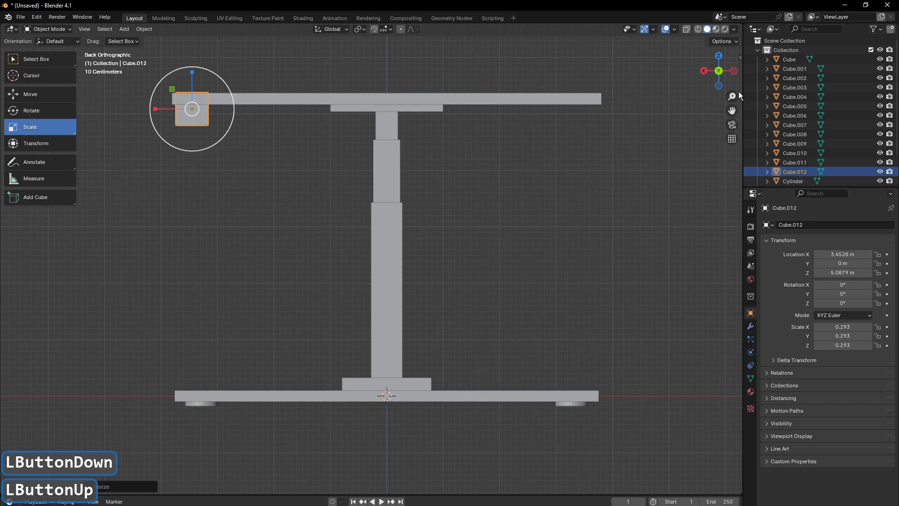
# Step: In right view, flatten the small cube to about 0.078 in Z and lower it to about 5.030 m
pyautogui.click(706, 70)
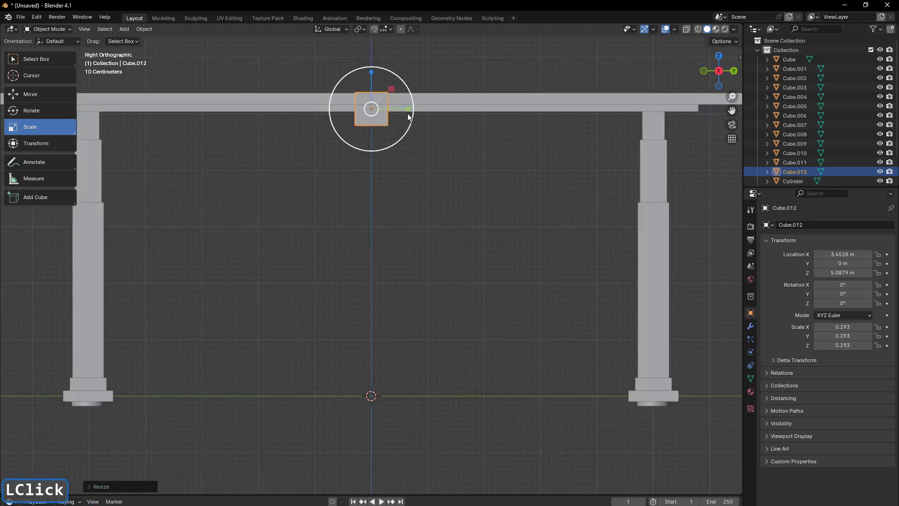
pyautogui.moveTo(371, 82)
pyautogui.mouseDown()
pyautogui.moveTo(371, 99)
pyautogui.moveTo(372, 75)
pyautogui.mouseUp()
pyautogui.click(52, 94)
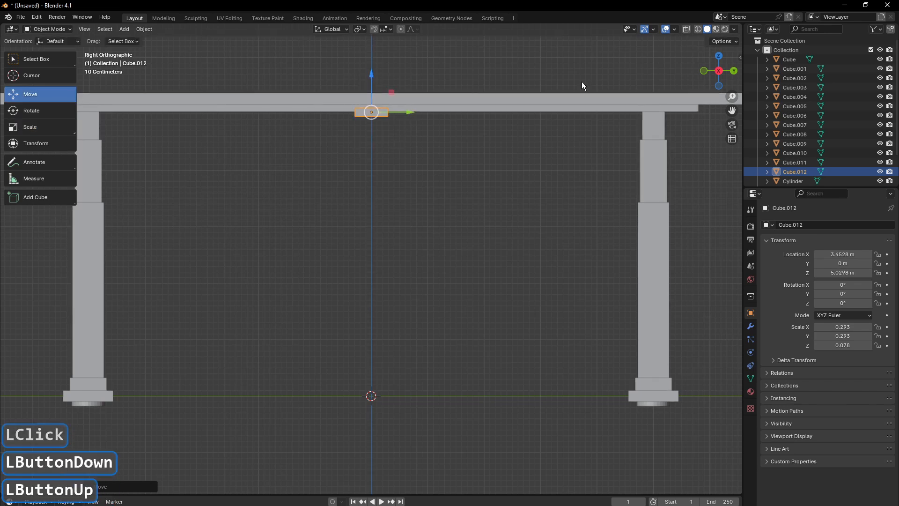
# Step: Thin the small block under the tabletop's edge to about 0.048 in Z and widen it to about 0.383 in Y
pyautogui.moveTo(719, 71); pyautogui.dragTo(666, 85)
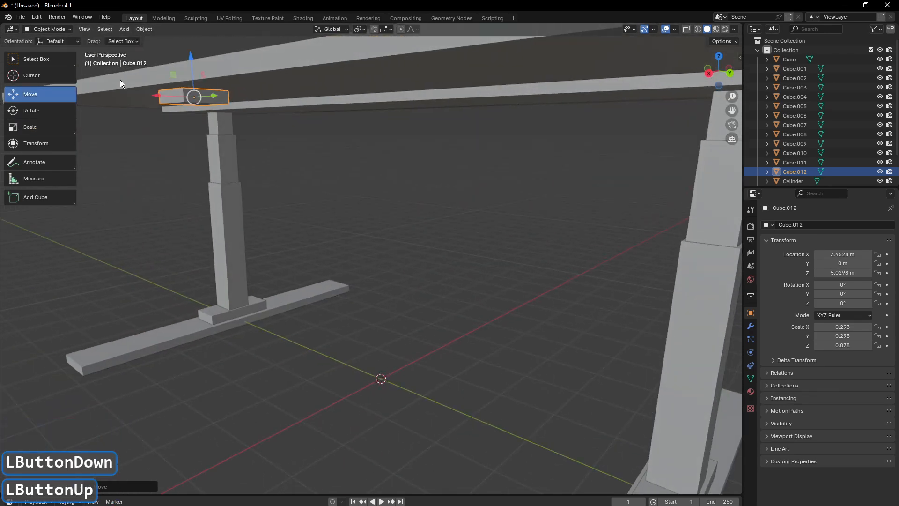
pyautogui.click(33, 122)
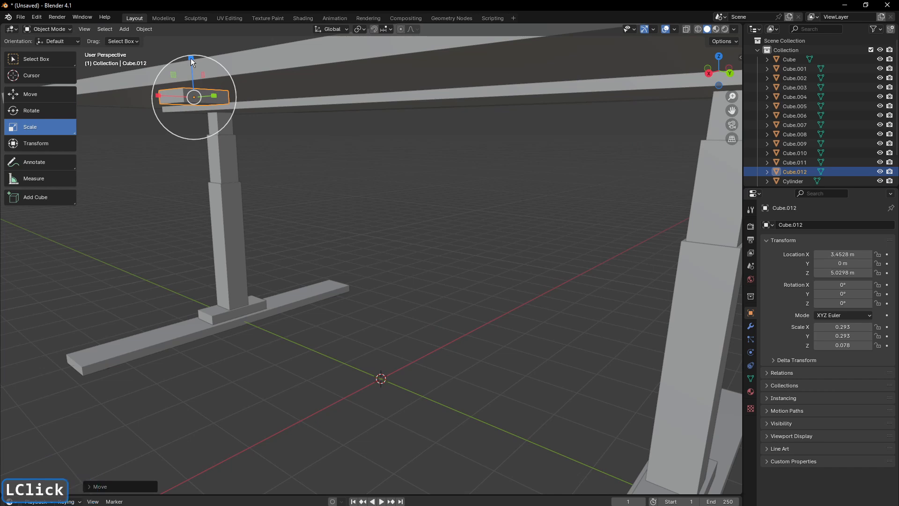
pyautogui.moveTo(190, 58); pyautogui.dragTo(193, 75)
pyautogui.click(708, 74)
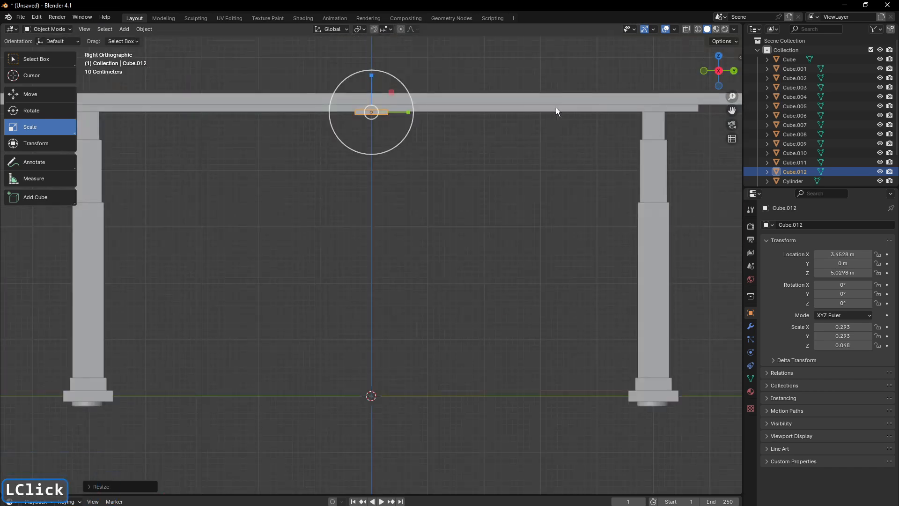
pyautogui.moveTo(405, 113); pyautogui.dragTo(419, 110)
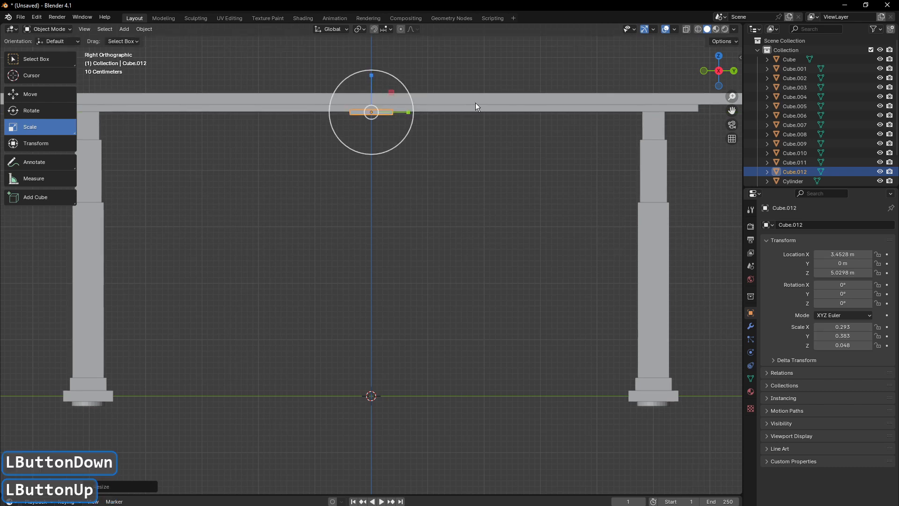
# Step: Move the small block under the tabletop's edge along Y to about 5.543 m
pyautogui.click(16, 97)
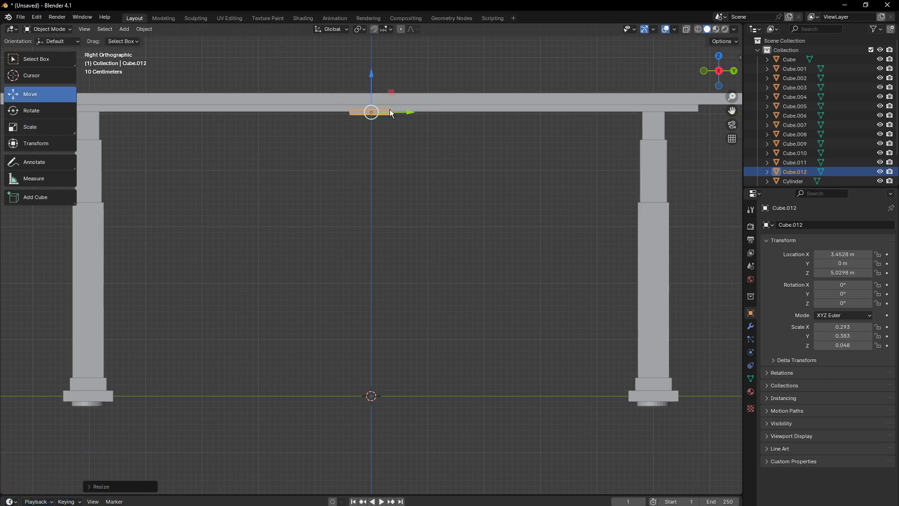
pyautogui.moveTo(409, 111); pyautogui.dragTo(732, 152)
pyautogui.moveTo(718, 70); pyautogui.dragTo(674, 77)
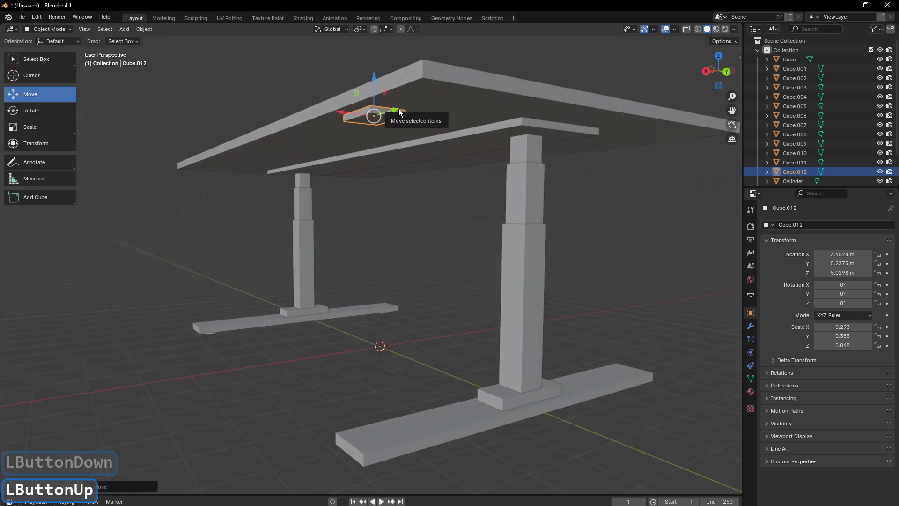
pyautogui.moveTo(400, 111); pyautogui.dragTo(632, 91)
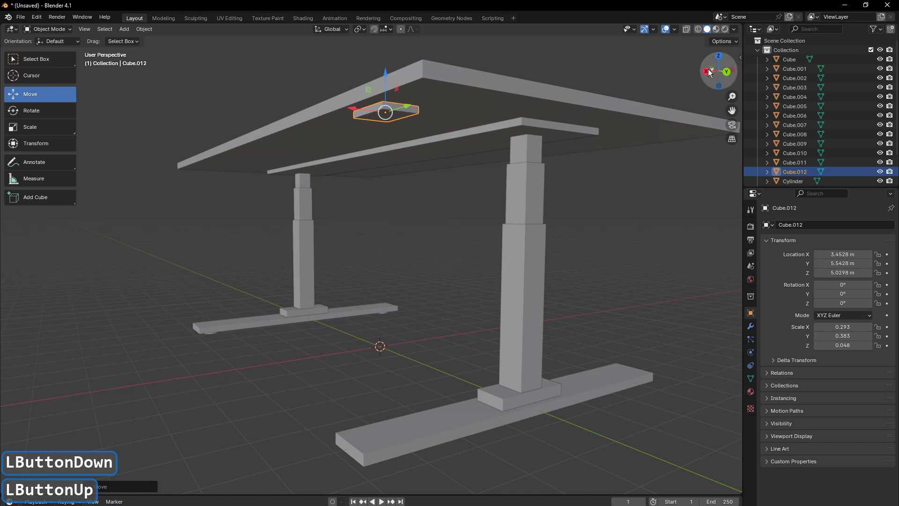
# Step: In back view, raise the small block against the tabletop's underside, to about 5.137 m in Z
pyautogui.click(725, 72)
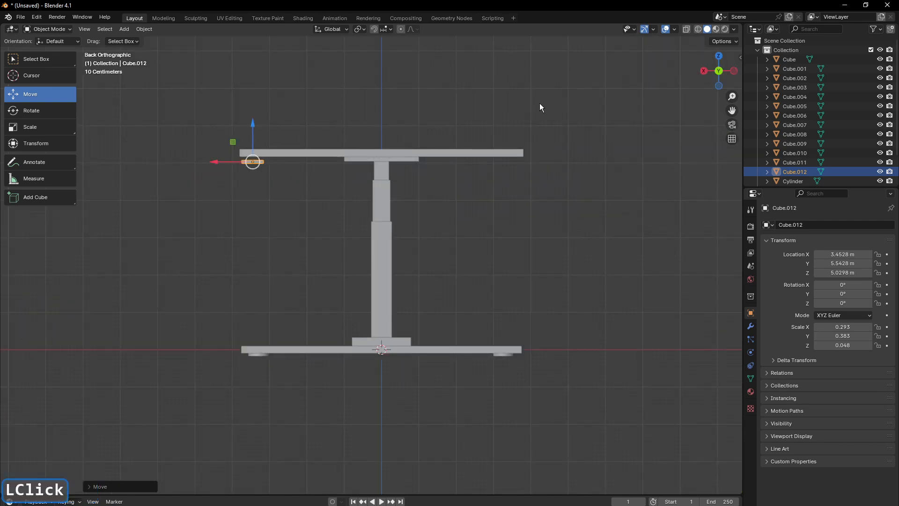
pyautogui.moveTo(731, 96); pyautogui.dragTo(193, 158)
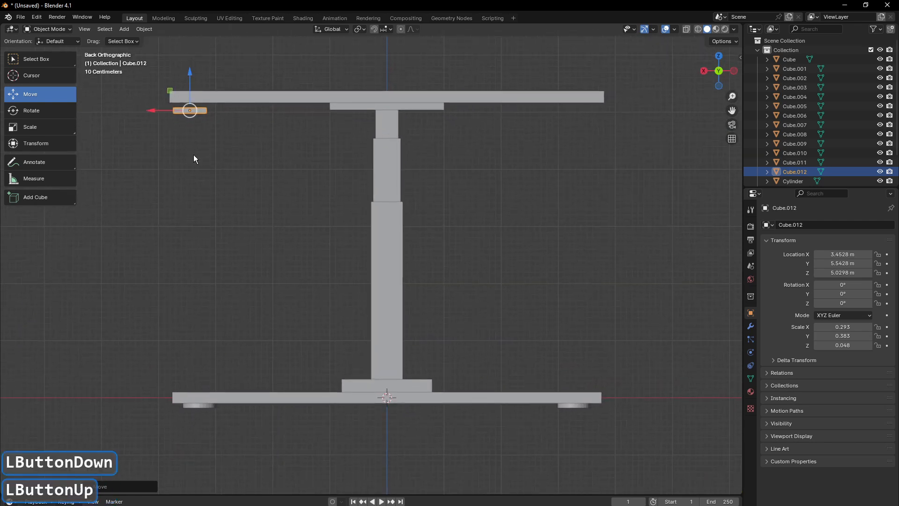
pyautogui.moveTo(189, 75); pyautogui.dragTo(189, 68)
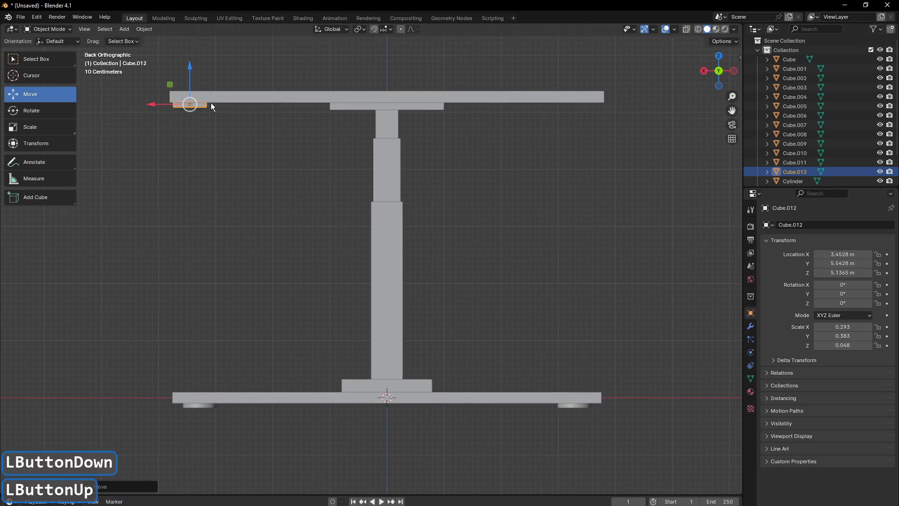
# Step: Duplicate the small block and shift the copy outward to about 3.666 m in X
pyautogui.click(145, 29)
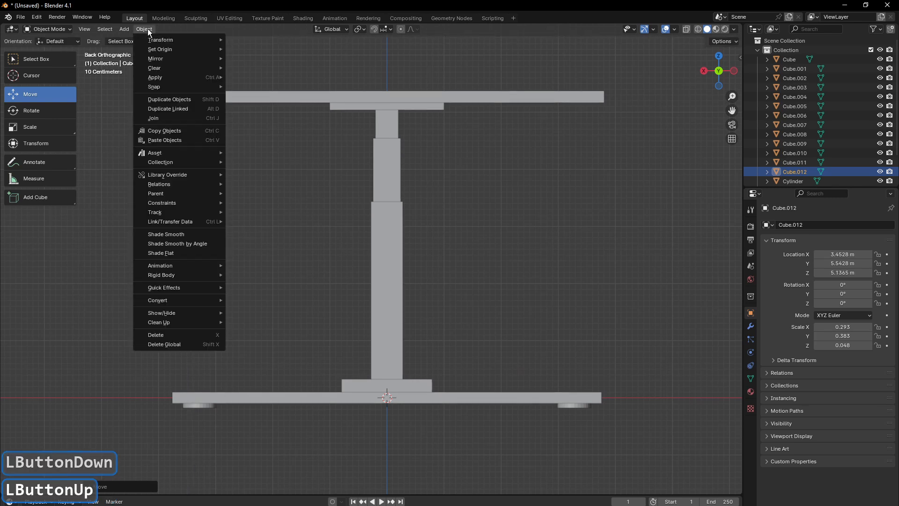
pyautogui.click(175, 97)
pyautogui.click(174, 97)
pyautogui.moveTo(154, 103); pyautogui.dragTo(130, 121)
# Step: Tilt the duplicated block about the Y axis to about 19.264°
pyautogui.click(70, 111)
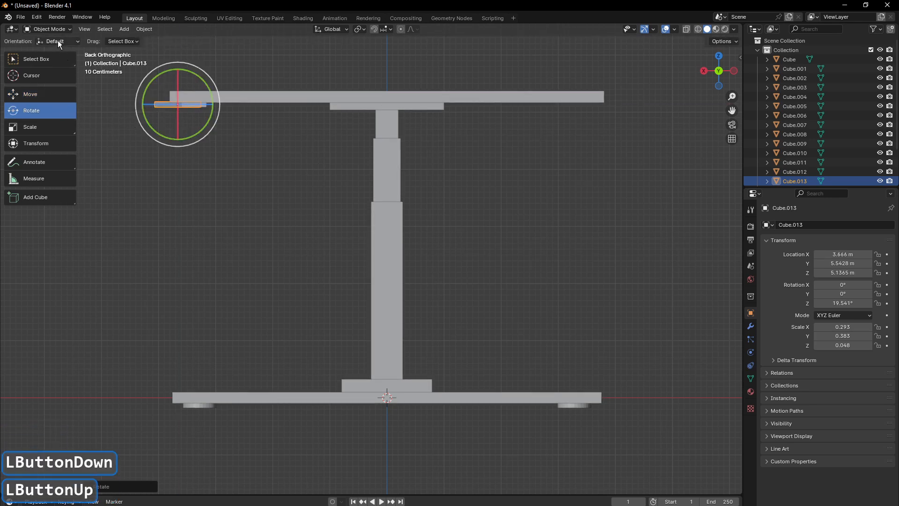
pyautogui.click(40, 19)
pyautogui.click(41, 27)
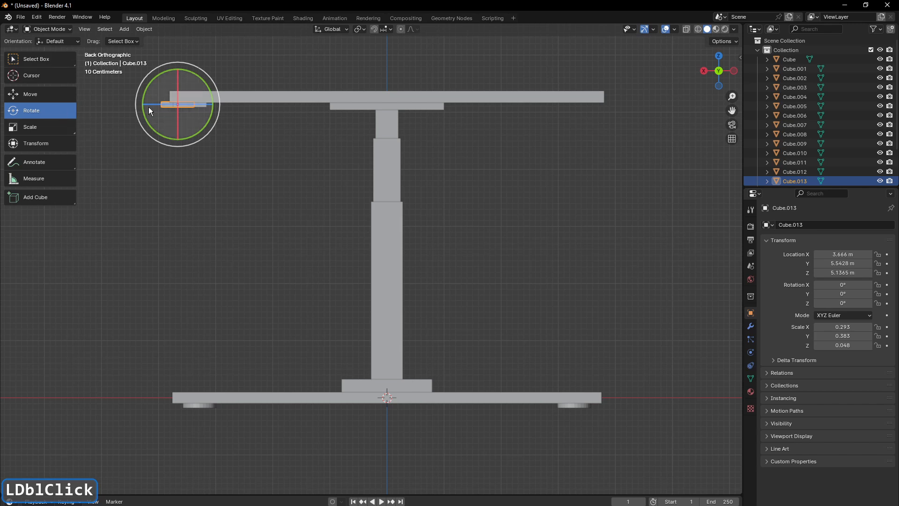
pyautogui.moveTo(147, 113); pyautogui.dragTo(79, 171)
pyautogui.moveTo(69, 212); pyautogui.dragTo(28, 230)
# Step: Shorten the tilted block to about 0.223 in X and move it to about 3.904 m in X and 5.071 m in Z
pyautogui.click(33, 128)
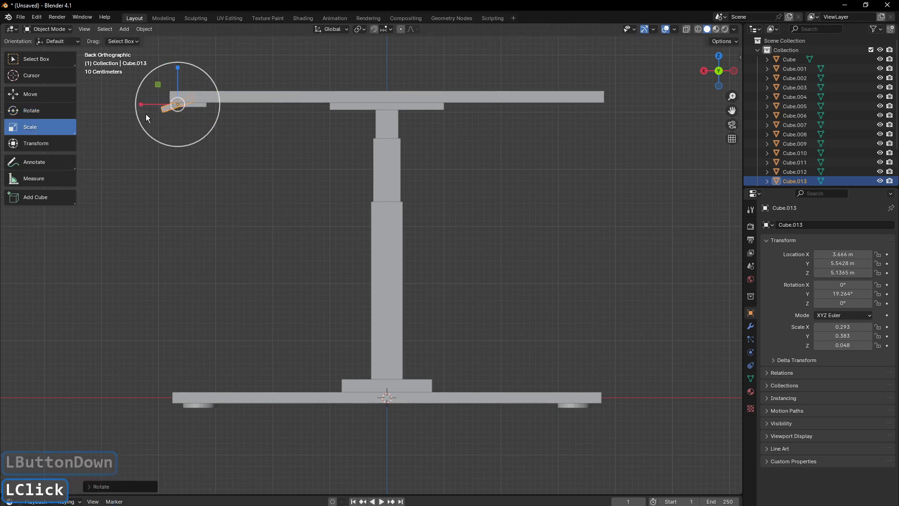
pyautogui.moveTo(141, 103); pyautogui.dragTo(166, 107)
pyautogui.click(69, 91)
pyautogui.moveTo(695, 77); pyautogui.dragTo(732, 117)
# Step: Shorten the tilted block further to about 0.143 in X scale
pyautogui.moveTo(721, 81); pyautogui.dragTo(698, 75)
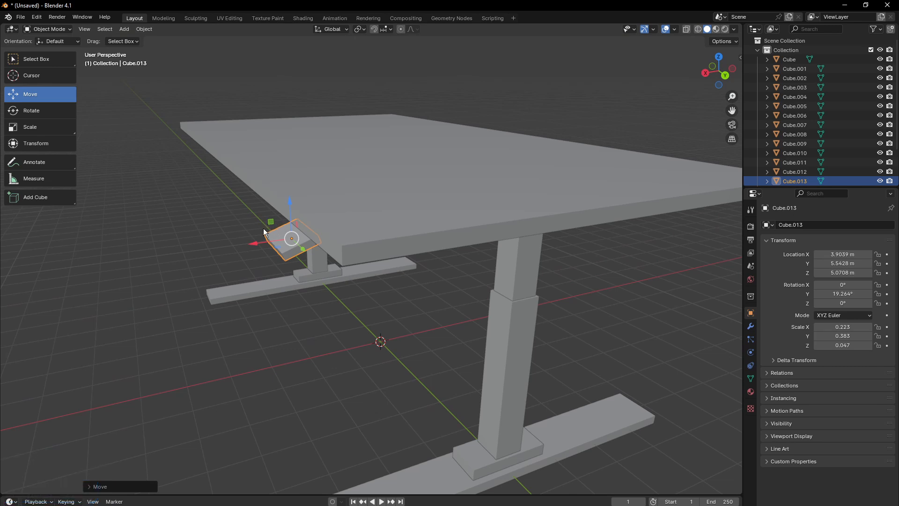
pyautogui.click(30, 127)
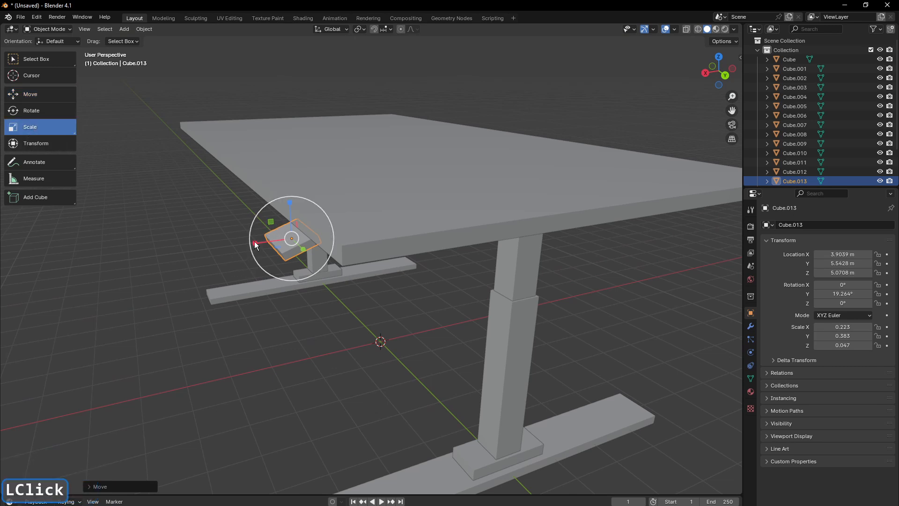
pyautogui.moveTo(254, 240); pyautogui.dragTo(271, 236)
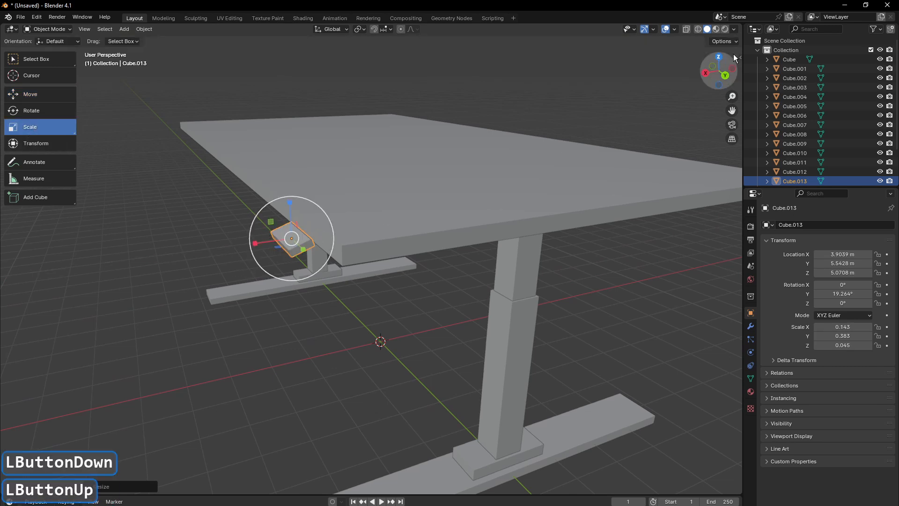
# Step: In back view, fit the tilted block against the flat one at about 3.845 m in X and 5.079 m in Z, and deselect it
pyautogui.click(725, 73)
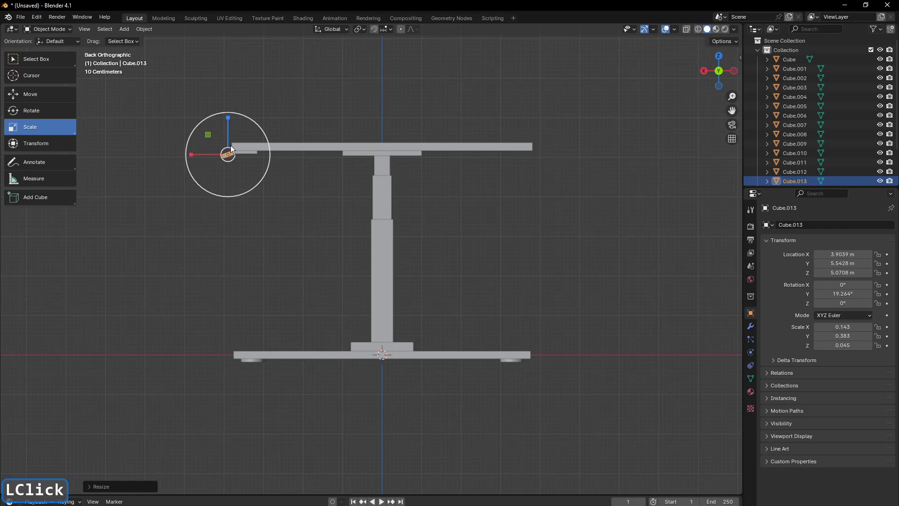
pyautogui.click(41, 93)
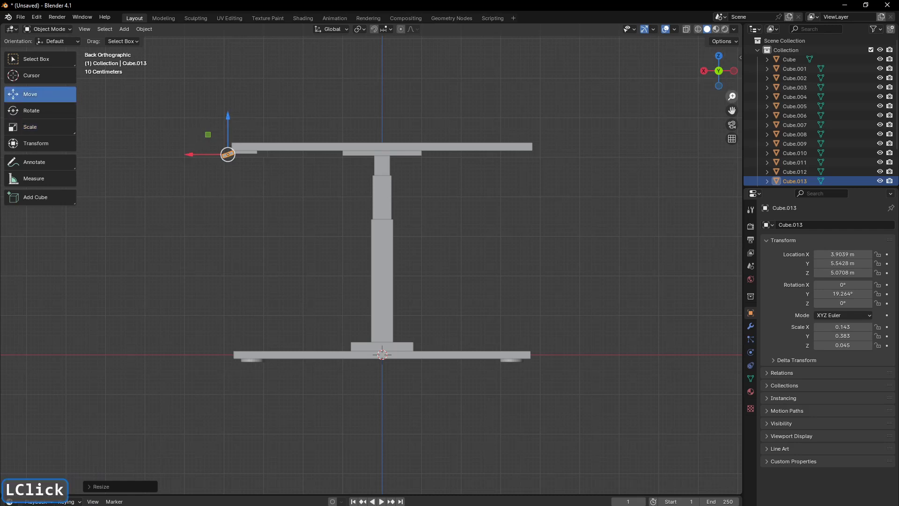
pyautogui.moveTo(732, 96); pyautogui.dragTo(731, 85)
pyautogui.moveTo(170, 110); pyautogui.dragTo(173, 111)
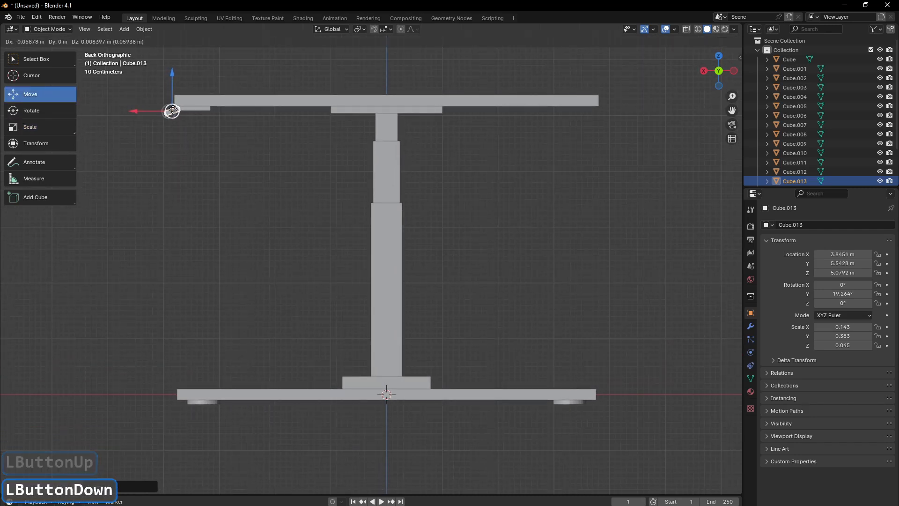
pyautogui.click(229, 155)
pyautogui.moveTo(718, 74); pyautogui.dragTo(649, 111)
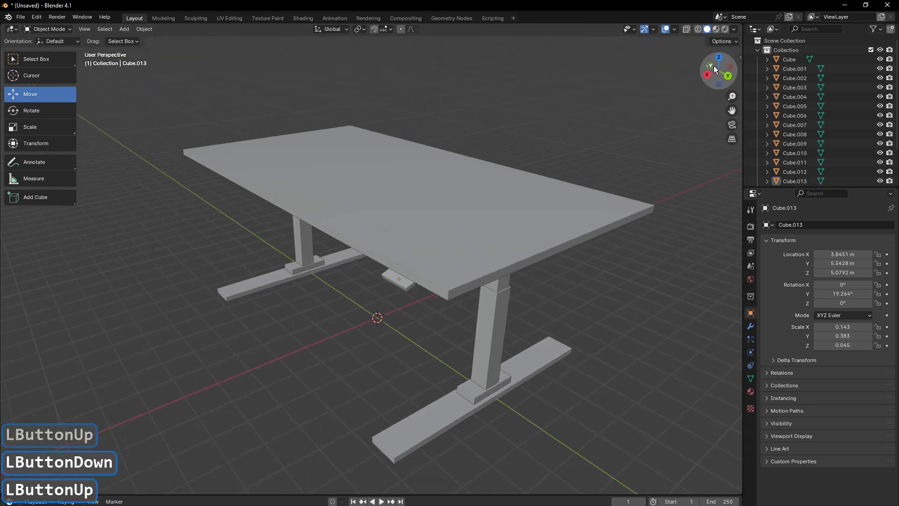
pyautogui.moveTo(714, 66); pyautogui.dragTo(652, 51)
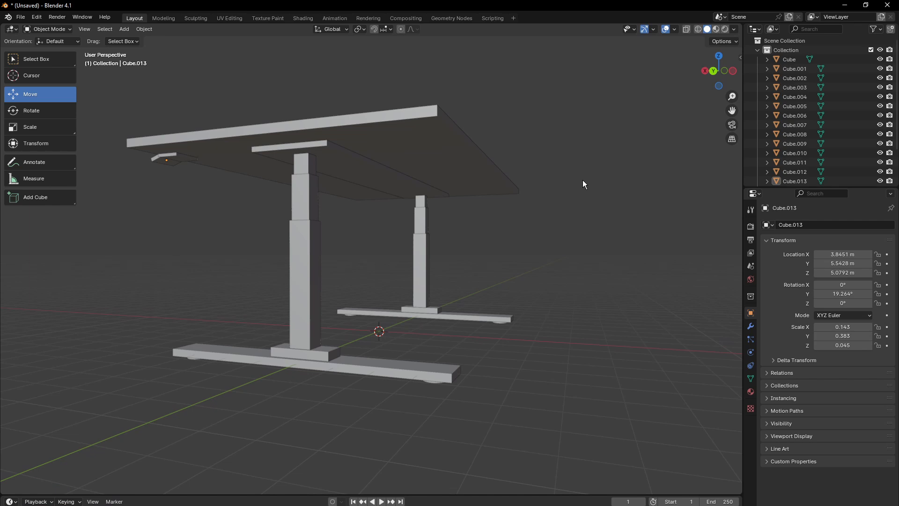
# Step: Save the project in the Exercices folder as "furniture - sit stand desk 02"
pyautogui.click(21, 20)
pyautogui.click(41, 94)
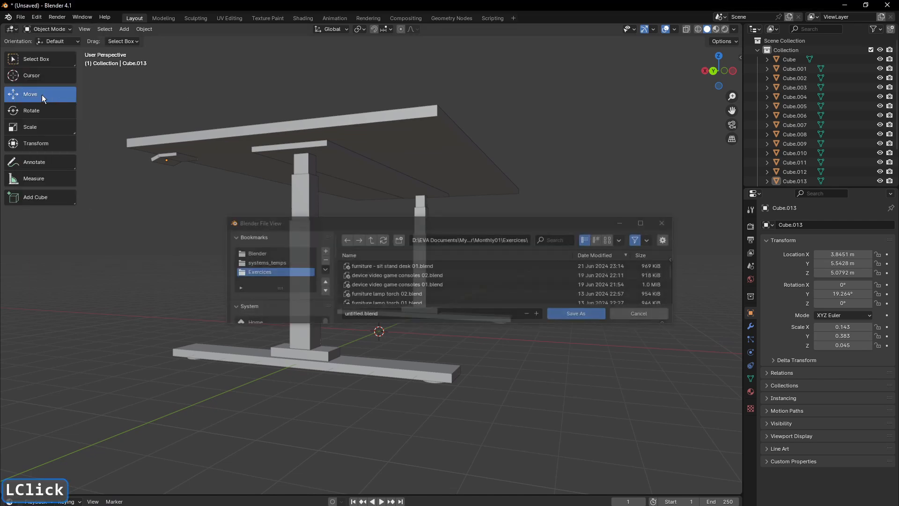
pyautogui.click(389, 319)
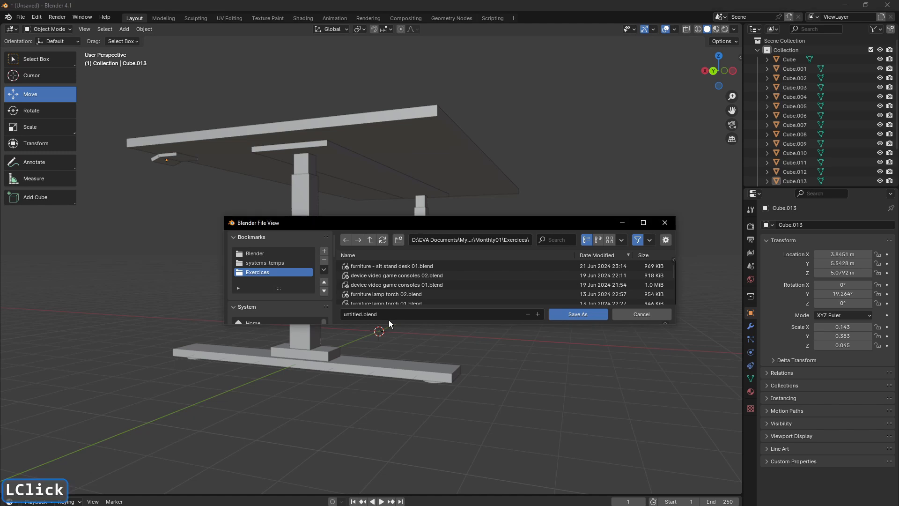
pyautogui.click(389, 318)
pyautogui.press('BackSpace')
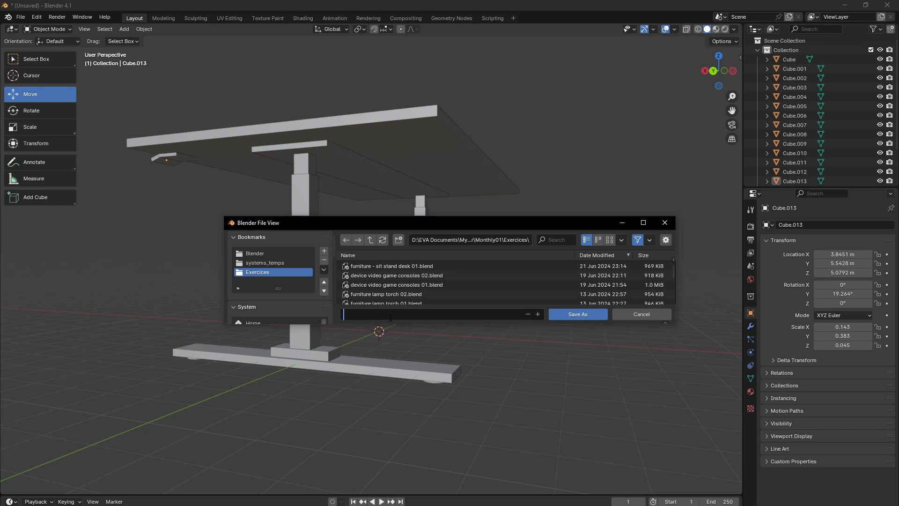
pyautogui.write('furni')
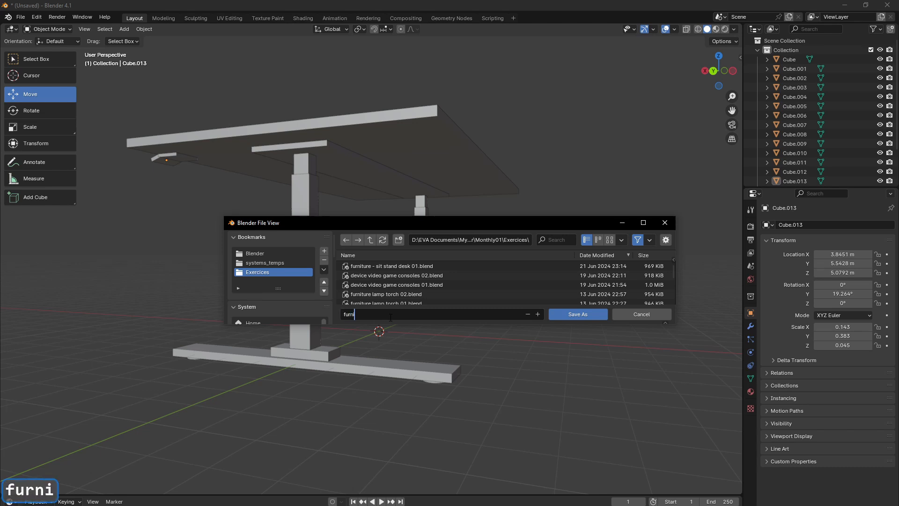
pyautogui.write('ture - ')
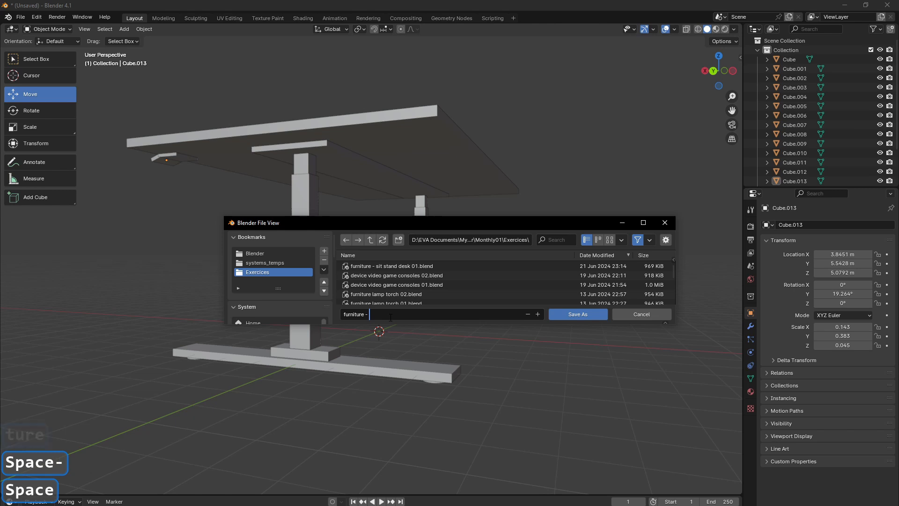
pyautogui.write('sit stand desk')
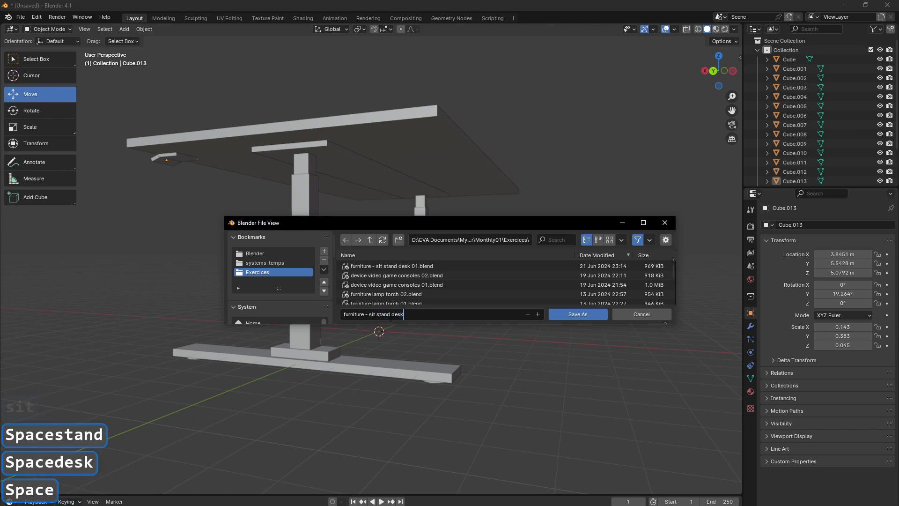
pyautogui.write(' 012')
pyautogui.press('BackSpace')
pyautogui.press('BackSpace')
pyautogui.write('2')
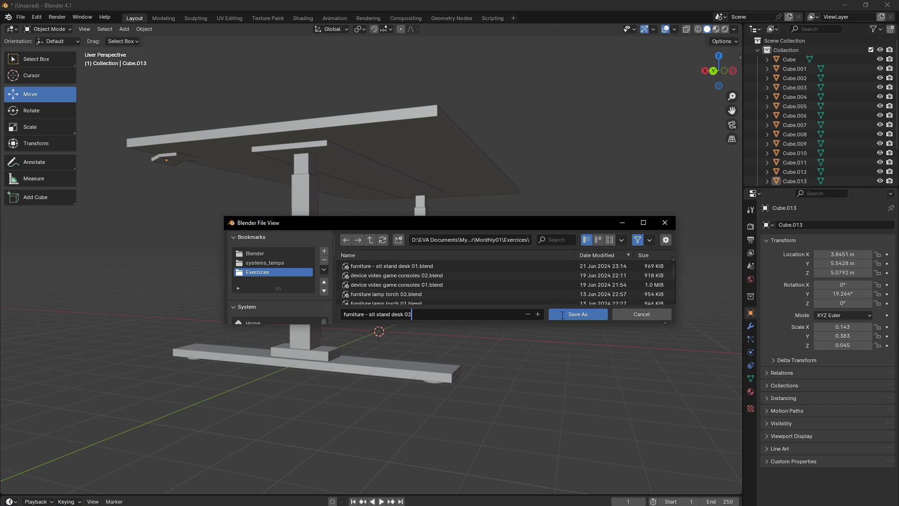
pyautogui.click(567, 316)
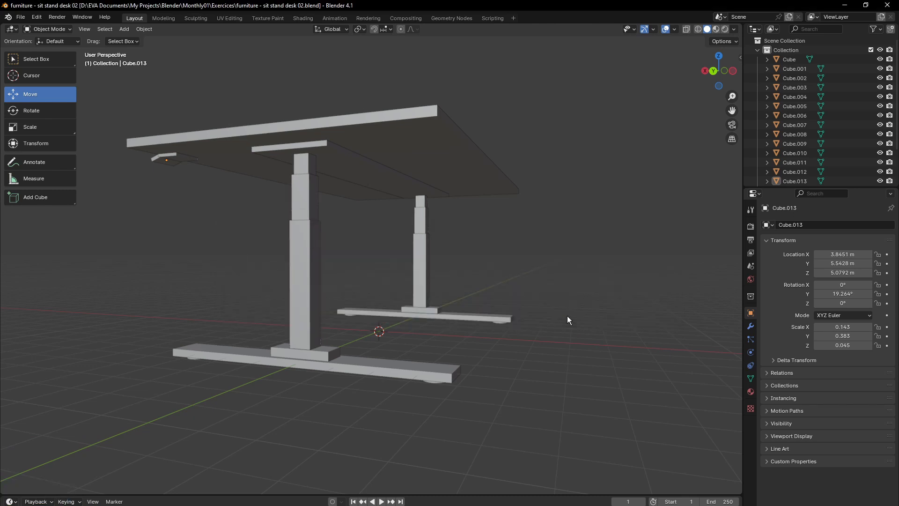